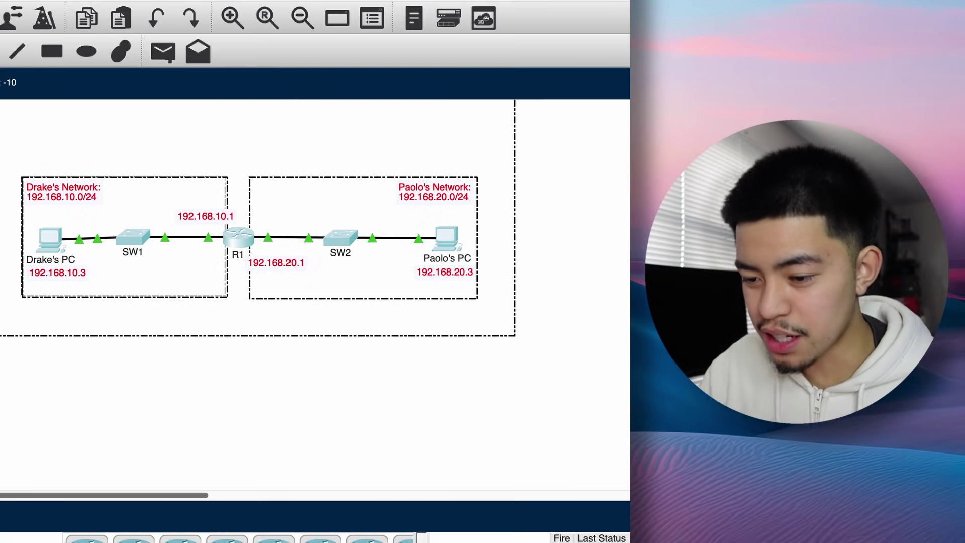
Place a note below the pink network asking its recipient by name, "I want to get my CCNA. Pls help!".
{"action": "left_click", "coordinate": [285, 360]}
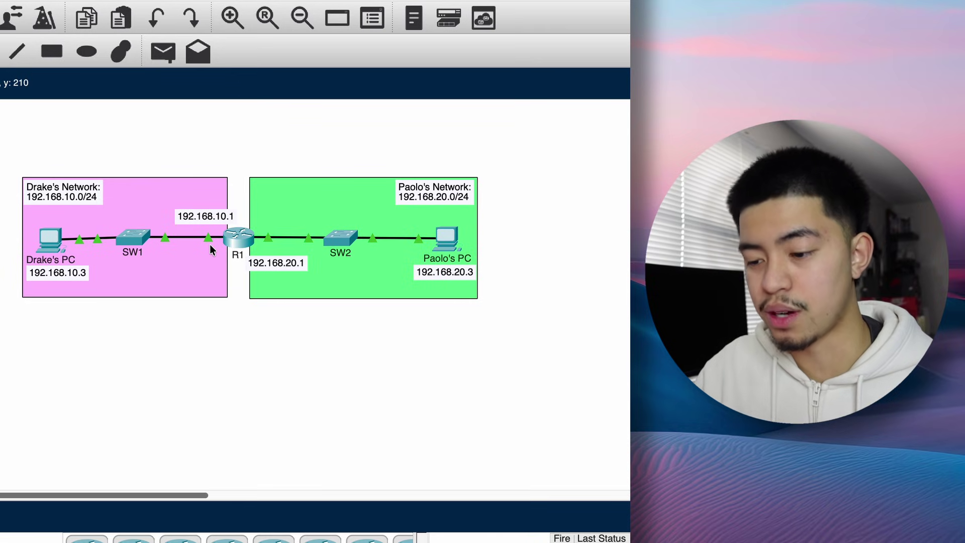
{"action": "left_click", "coordinate": [6, 384]}
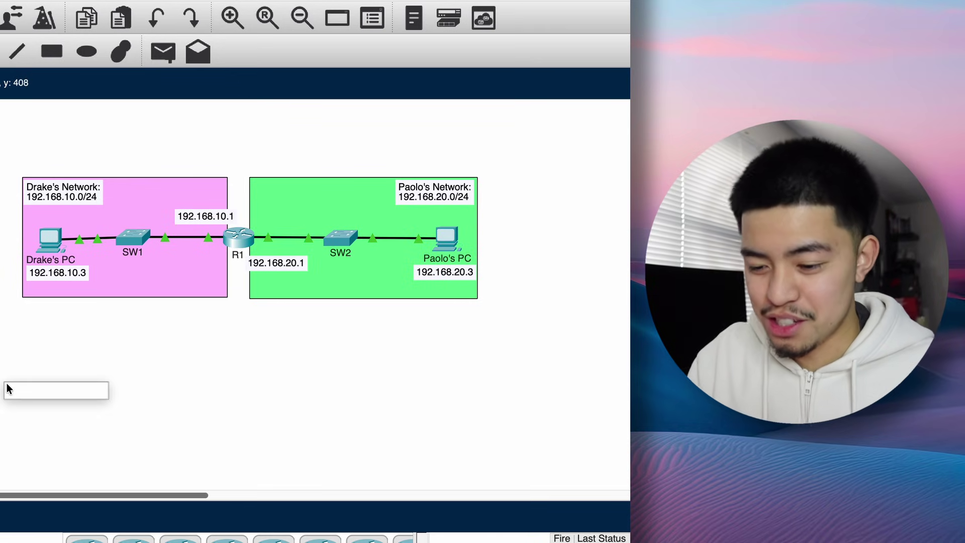
{"action": "type", "text": "Yo Paolo, I want to "}
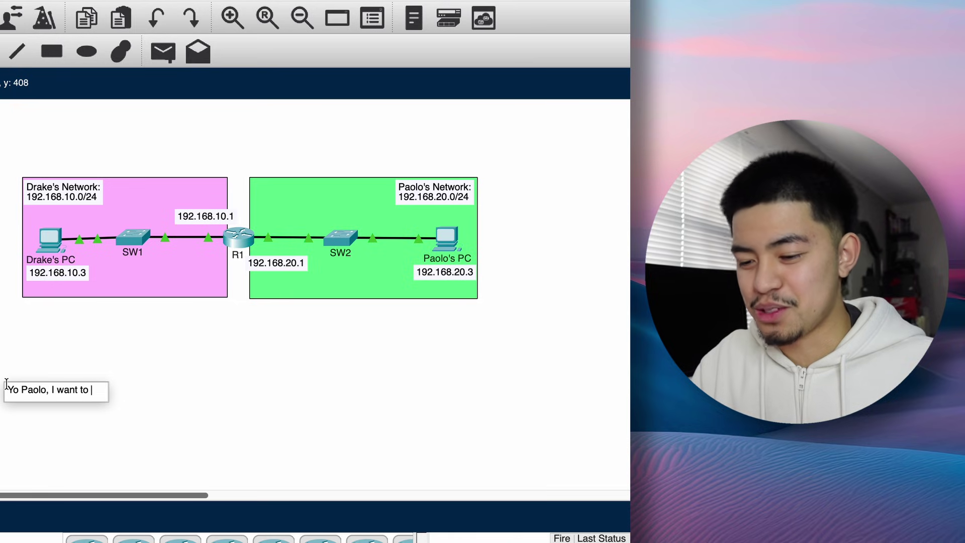
{"action": "type", "text": "get my CCNA. Pls help!"}
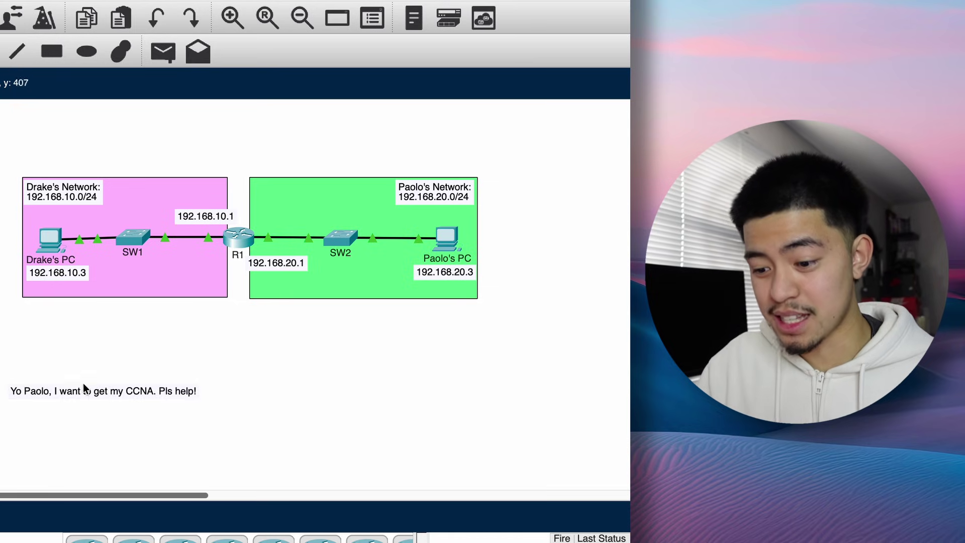
{"action": "left_click_drag", "start_coordinate": [82, 390], "coordinate": [73, 345]}
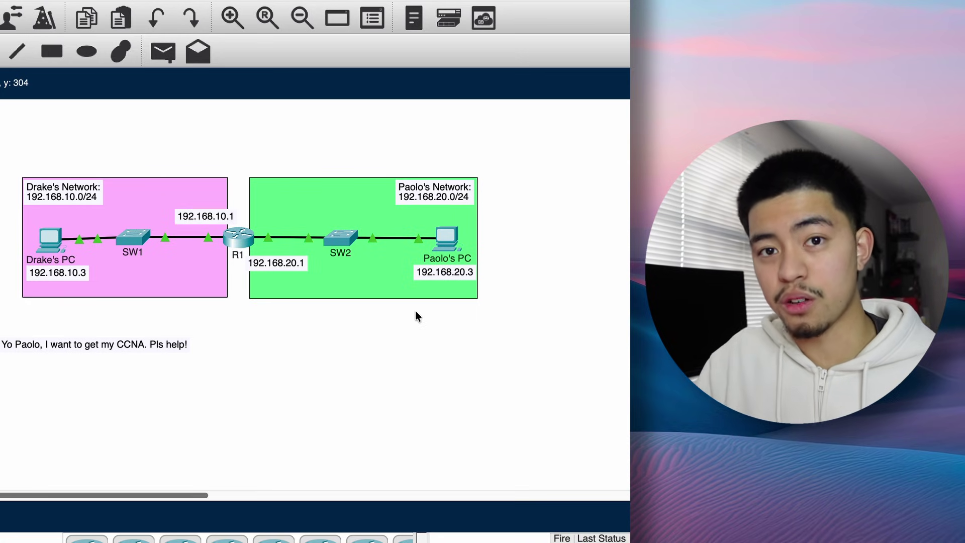
Simulate a packet travelling from the PC at 192.168.10.3 through R1 into the green network, and return to Realtime mode.
{"action": "left_click", "coordinate": [50, 241]}
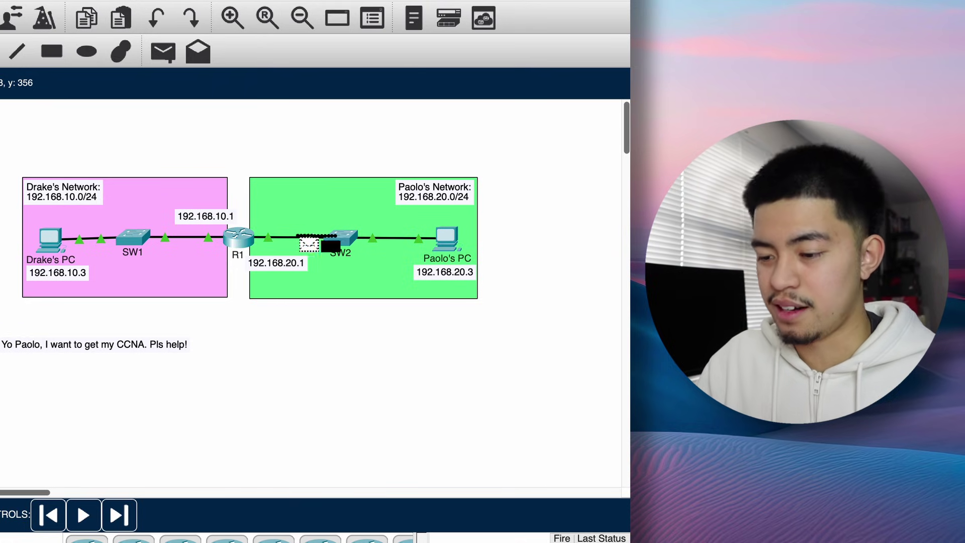
{"action": "key", "text": "shift+r"}
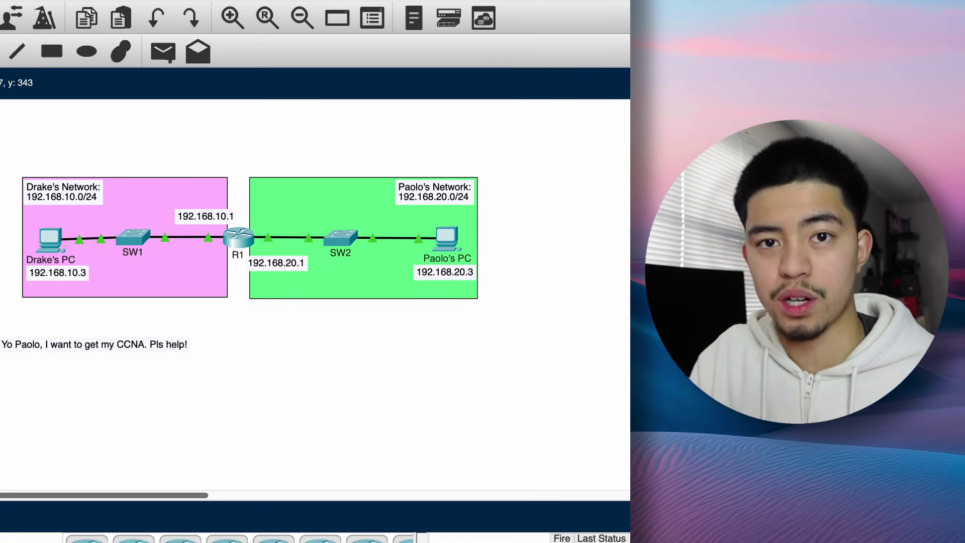
Display R1's routing table in its command line with show ip route.
{"action": "left_click", "coordinate": [239, 237]}
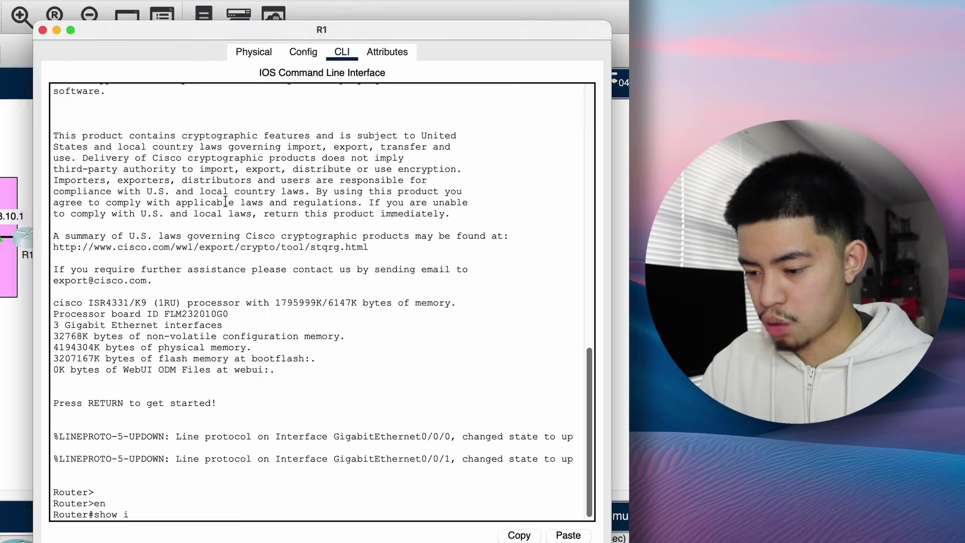
{"action": "type", "text": "p route"}
{"action": "key", "text": "Return"}
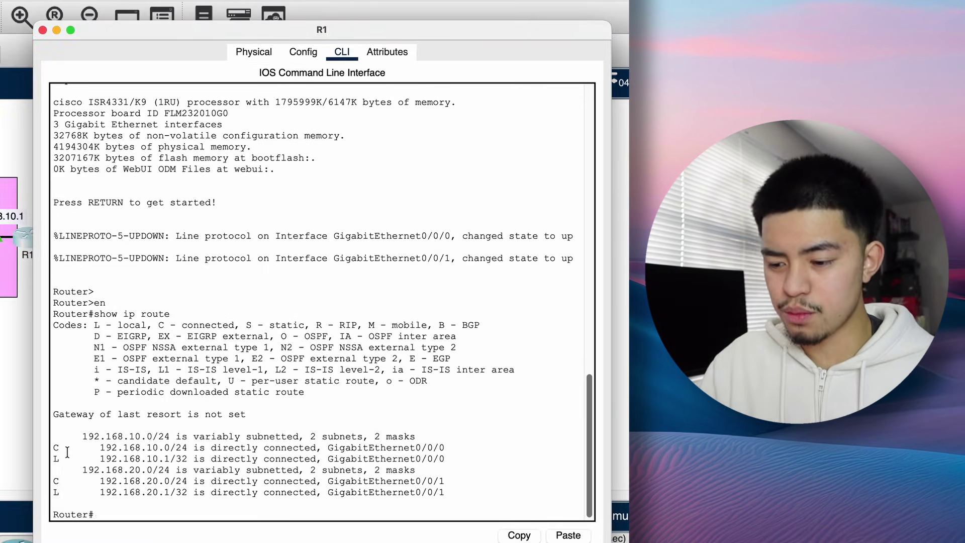
Examine R1's connected routes for 192.168.10.0/24 and 192.168.20.0/24, including each route's exit interface.
{"action": "left_click_drag", "start_coordinate": [55, 447], "coordinate": [440, 496]}
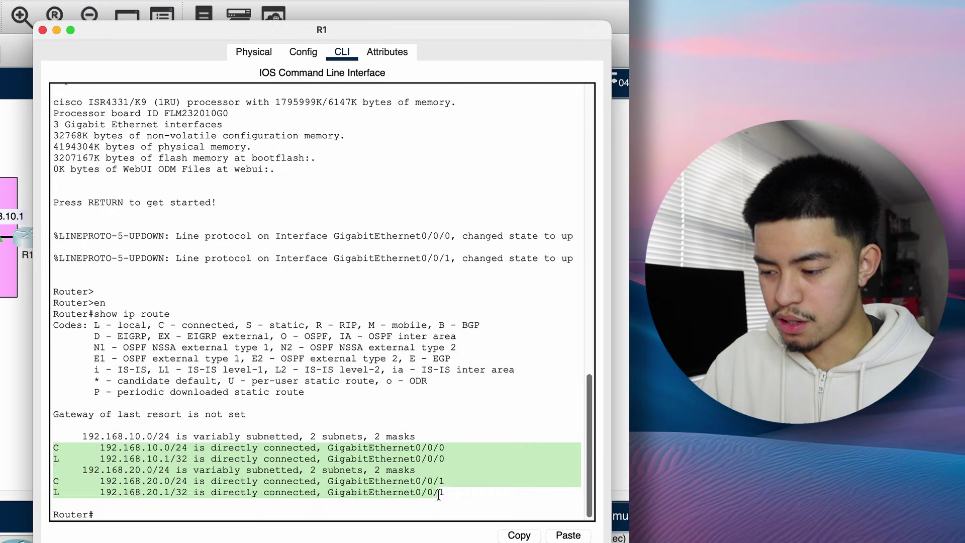
{"action": "left_click", "coordinate": [70, 435]}
{"action": "left_click", "coordinate": [59, 447]}
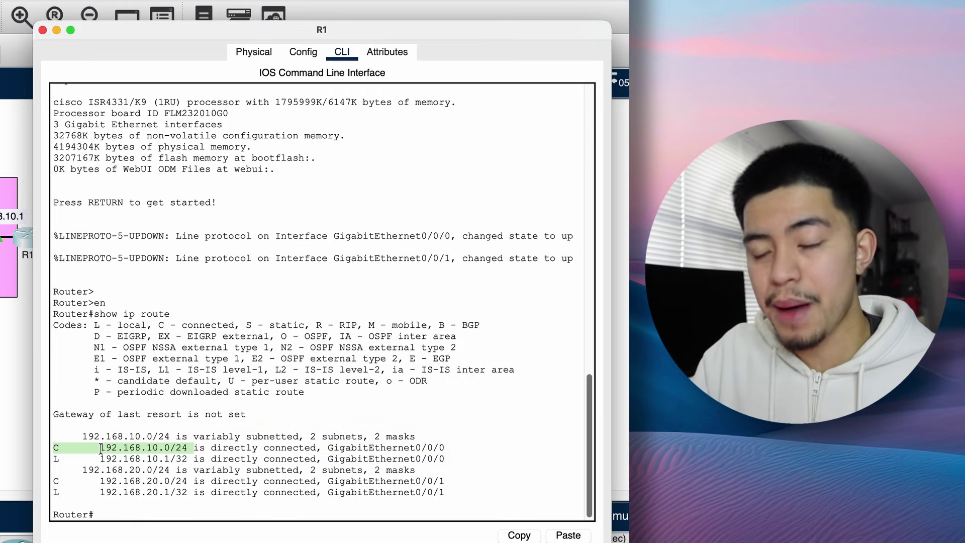
{"action": "left_click_drag", "start_coordinate": [99, 447], "coordinate": [184, 449]}
{"action": "double_click", "coordinate": [346, 447]}
{"action": "left_click_drag", "start_coordinate": [423, 446], "coordinate": [444, 448]}
{"action": "left_click_drag", "start_coordinate": [175, 30], "coordinate": [226, 15]}
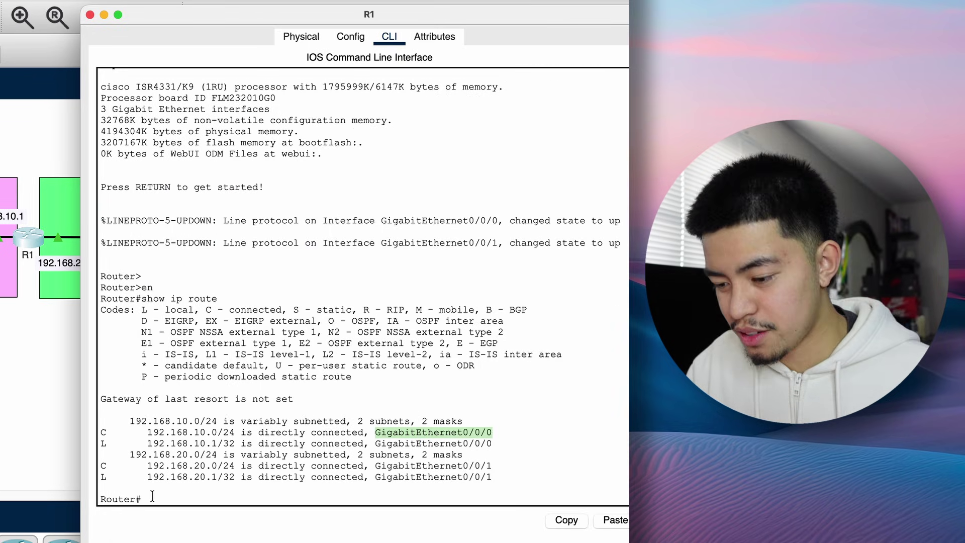
{"action": "mouse_move", "coordinate": [147, 468]}
{"action": "left_mouse_down"}
{"action": "mouse_move", "coordinate": [155, 467]}
{"action": "mouse_move", "coordinate": [143, 466]}
{"action": "left_mouse_up"}
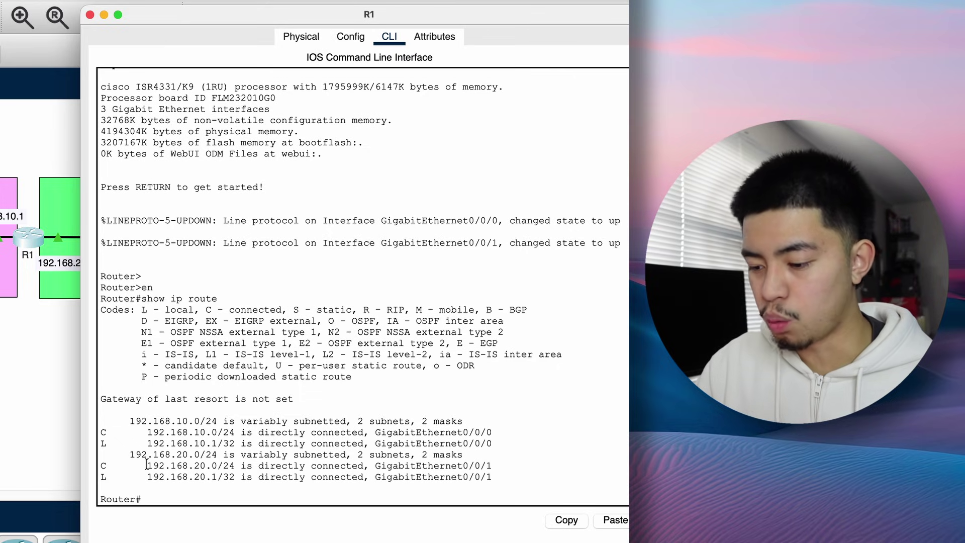
{"action": "left_click_drag", "start_coordinate": [147, 465], "coordinate": [235, 465]}
{"action": "left_click_drag", "start_coordinate": [375, 465], "coordinate": [487, 465]}
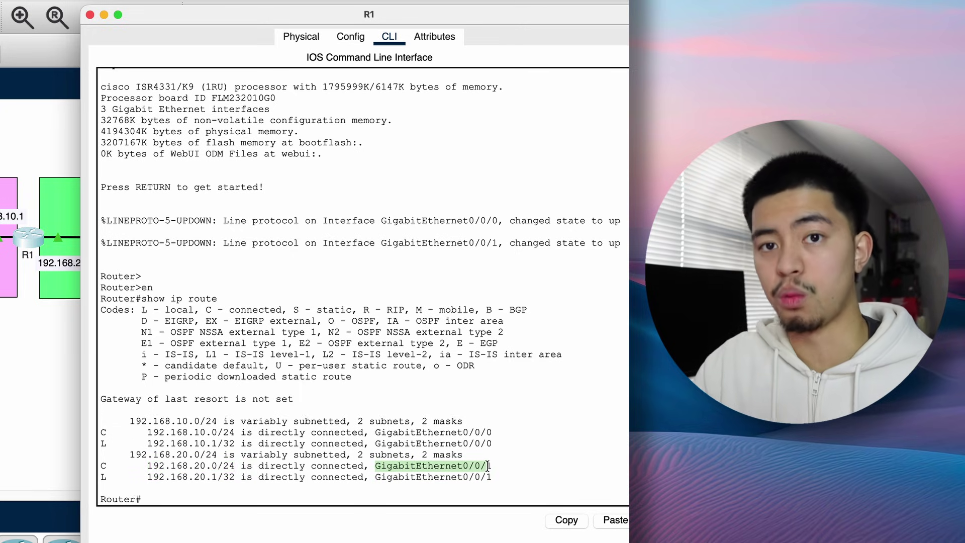
Examine R1's local /32 routes for 192.168.10.1 and 192.168.20.1 against its interface addresses in the topology, and close its window.
{"action": "left_click_drag", "start_coordinate": [100, 443], "coordinate": [479, 443]}
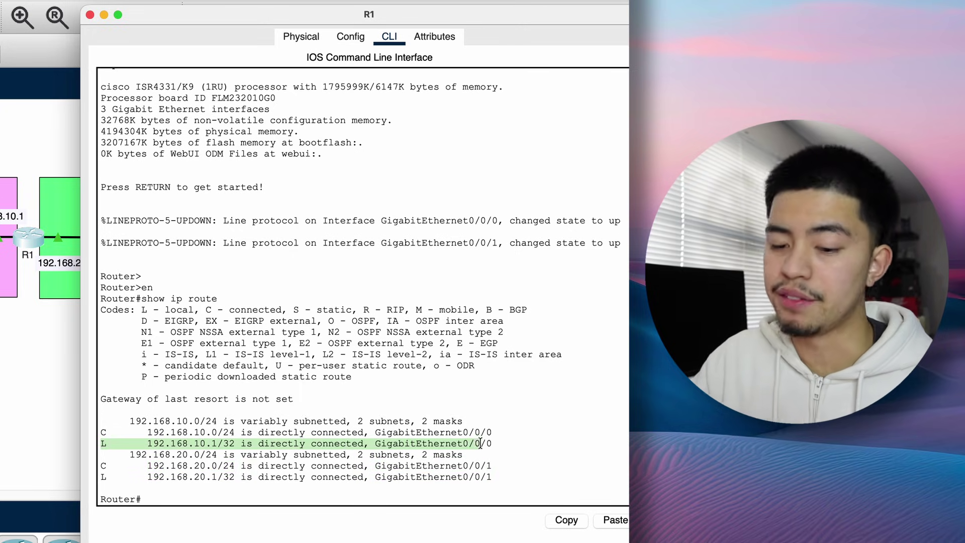
{"action": "left_click_drag", "start_coordinate": [217, 444], "coordinate": [236, 444]}
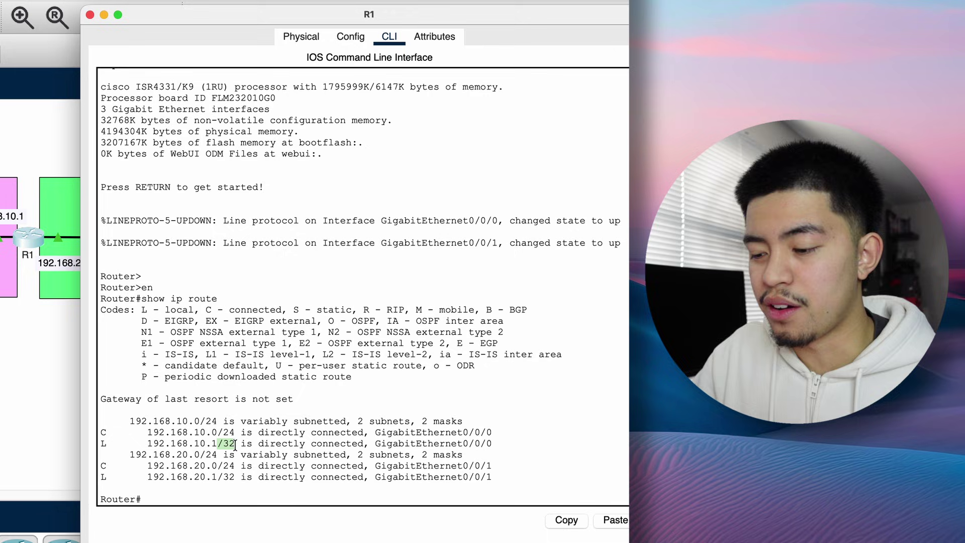
{"action": "left_click_drag", "start_coordinate": [147, 443], "coordinate": [218, 443]}
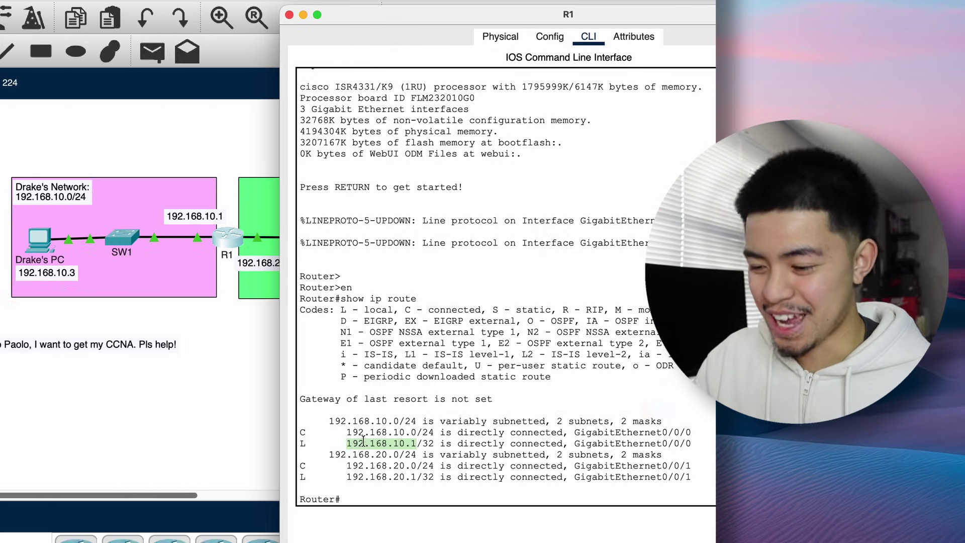
{"action": "left_click_drag", "start_coordinate": [148, 443], "coordinate": [213, 442]}
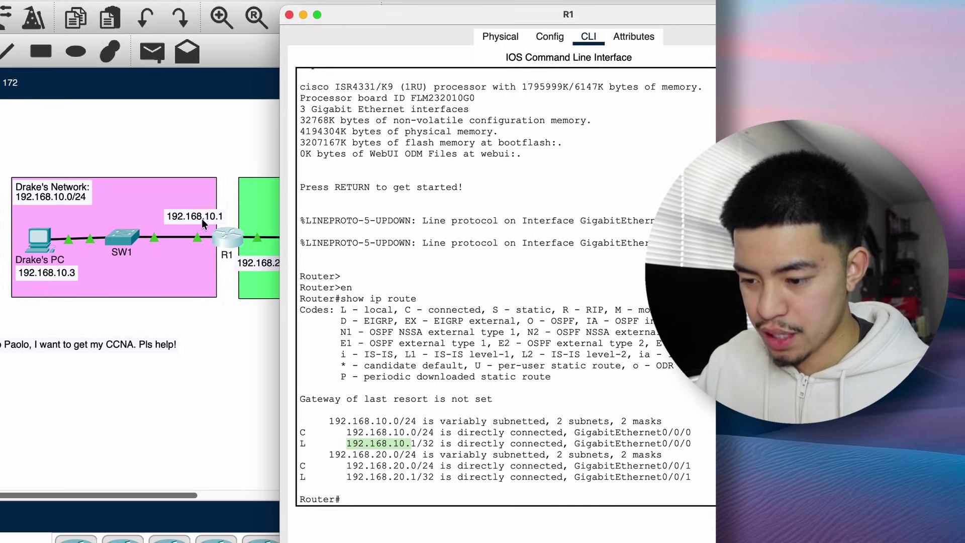
{"action": "left_click", "coordinate": [416, 442]}
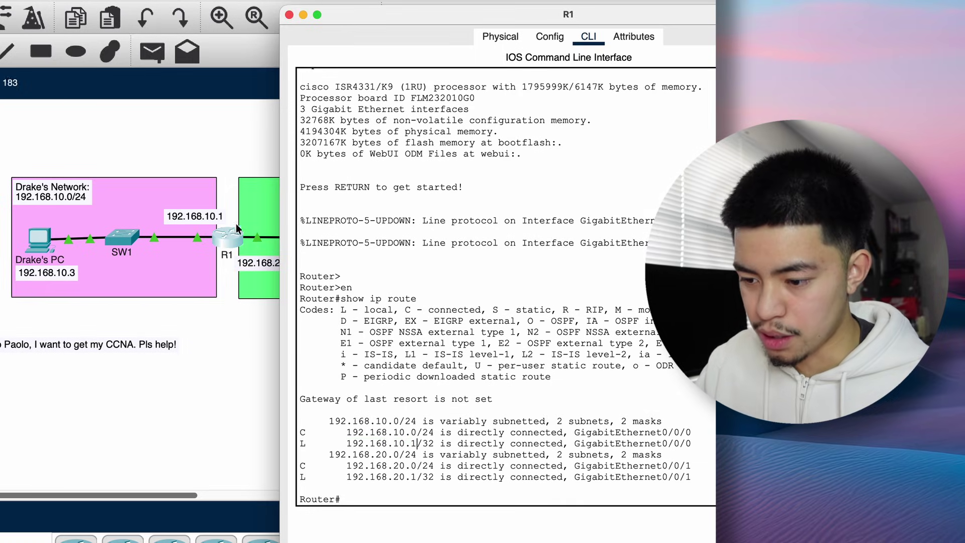
{"action": "left_click", "coordinate": [216, 215]}
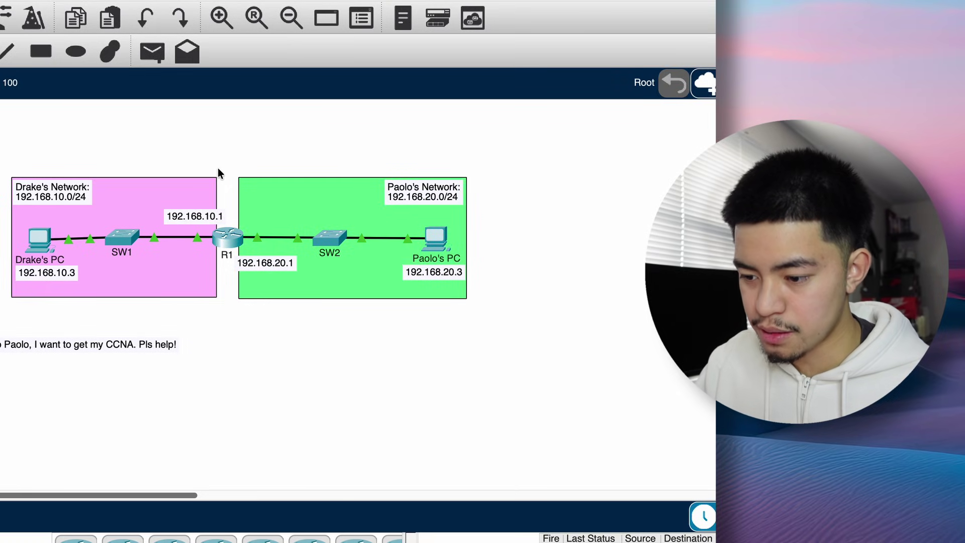
{"action": "left_click", "coordinate": [226, 238]}
{"action": "left_click_drag", "start_coordinate": [574, 478], "coordinate": [692, 477]}
{"action": "left_click_drag", "start_coordinate": [346, 479], "coordinate": [416, 482]}
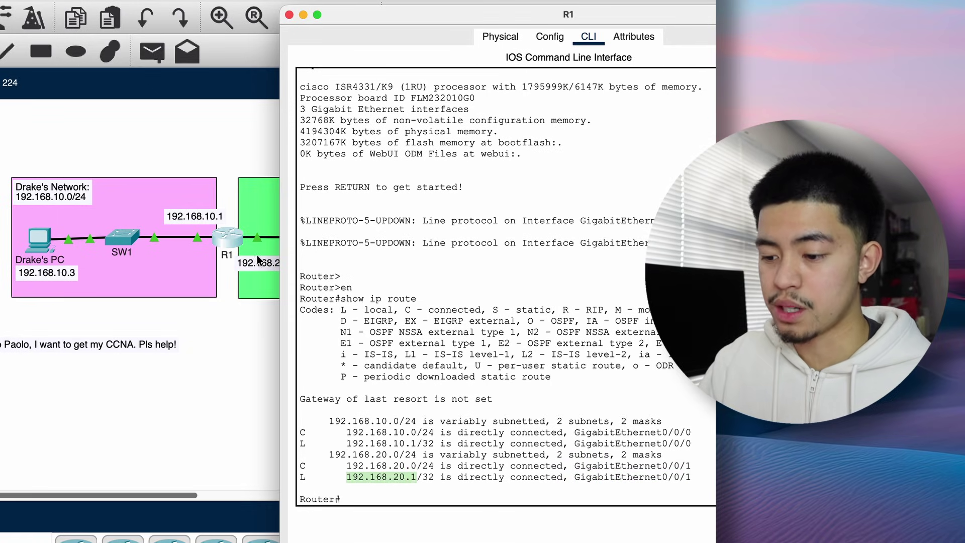
{"action": "left_click", "coordinate": [289, 14]}
{"action": "left_click", "coordinate": [270, 432]}
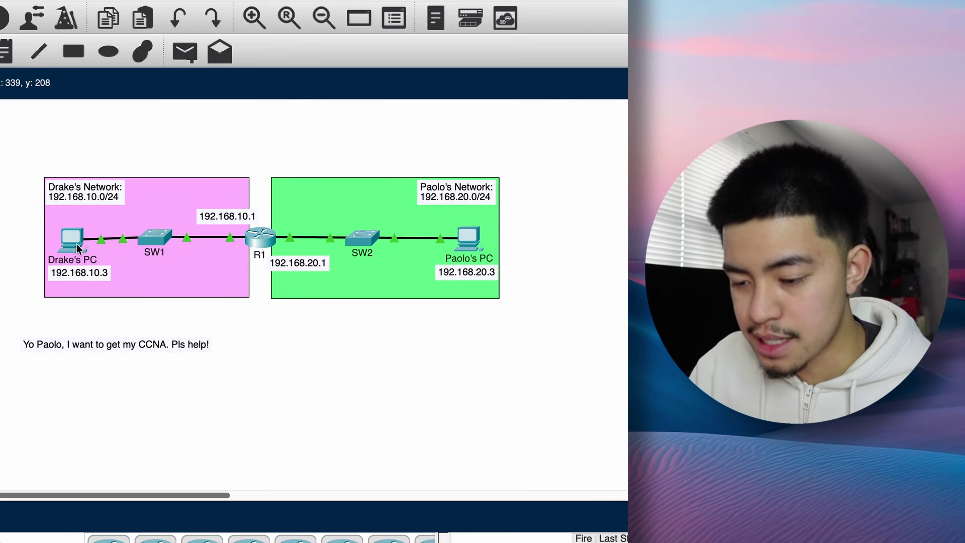
Reopen R1's command line and examine the connected route and exit interface that match destination 192.168.20.3.
{"action": "mouse_move", "coordinate": [259, 240]}
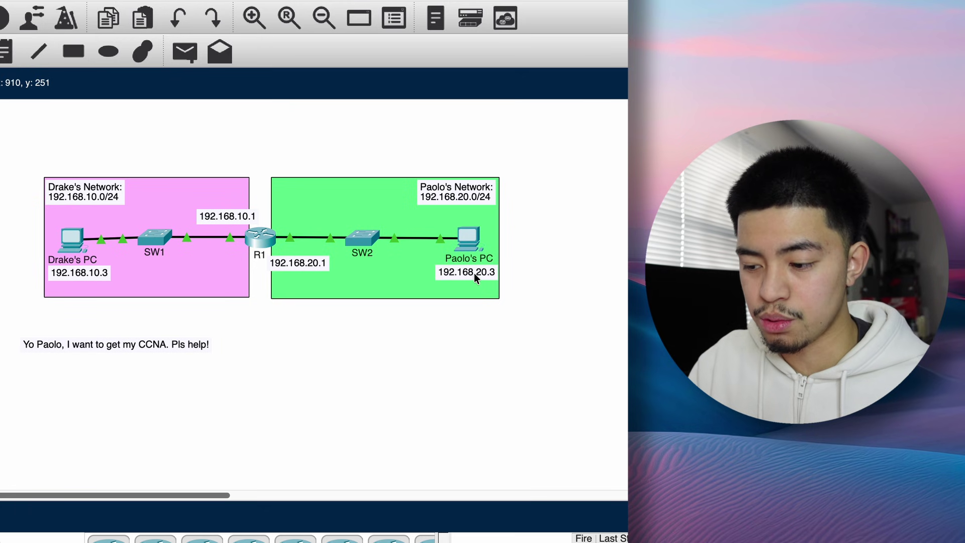
{"action": "left_click", "coordinate": [259, 236]}
{"action": "left_click_drag", "start_coordinate": [420, 9], "coordinate": [418, 8]}
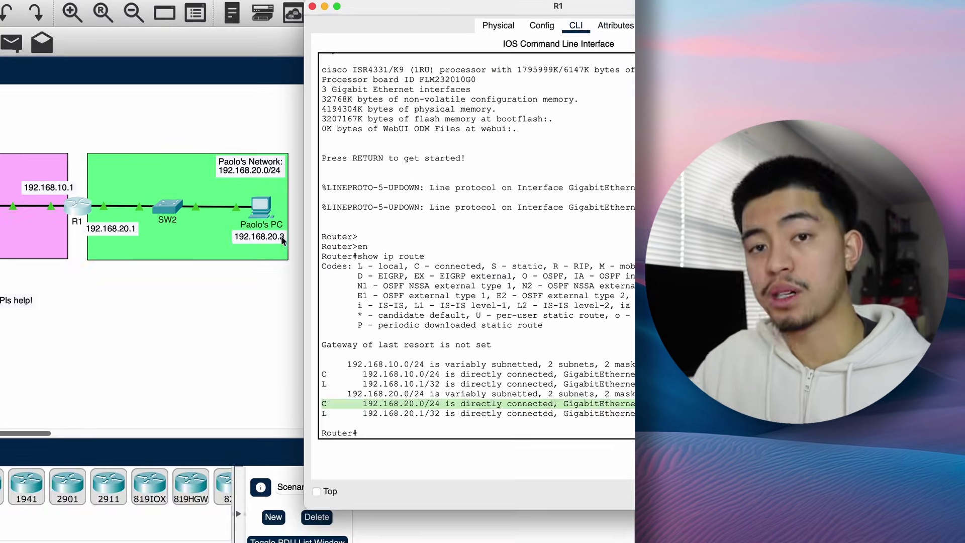
{"action": "left_click_drag", "start_coordinate": [363, 404], "coordinate": [440, 403]}
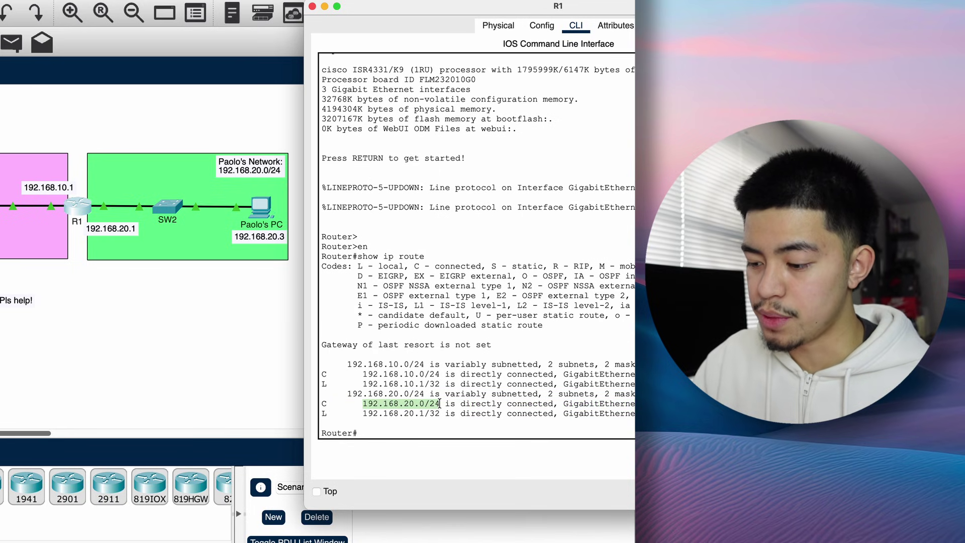
{"action": "left_click_drag", "start_coordinate": [439, 7], "coordinate": [335, 0]}
{"action": "left_click_drag", "start_coordinate": [460, 394], "coordinate": [559, 392]}
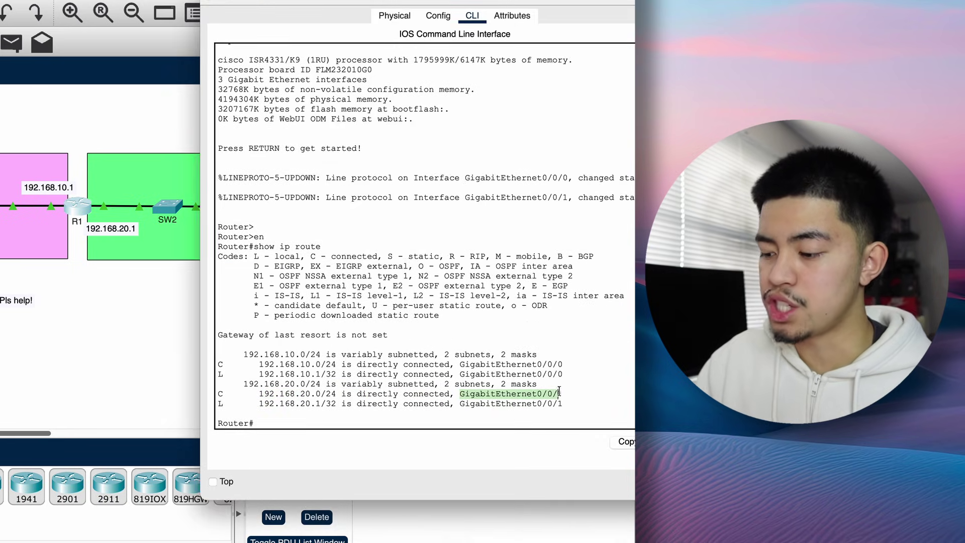
{"action": "left_click", "coordinate": [53, 261]}
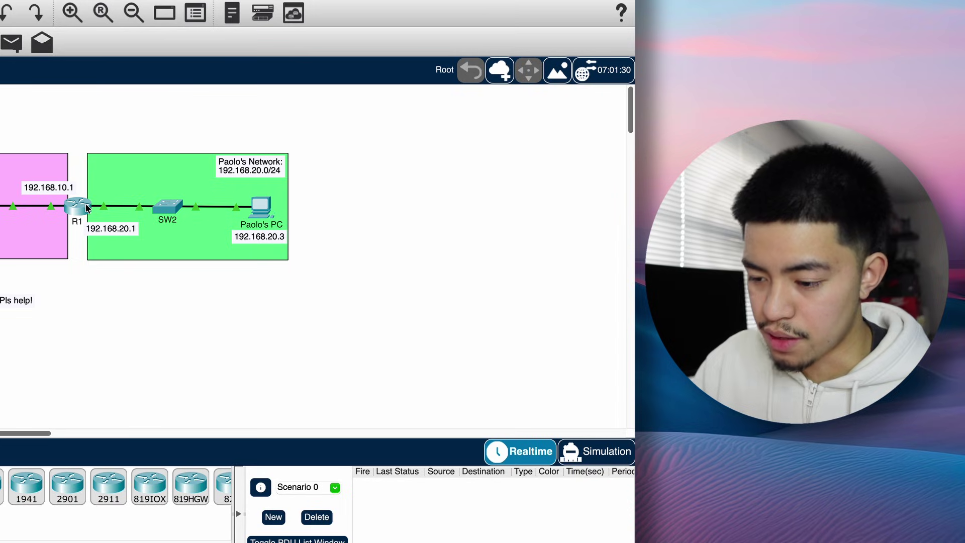
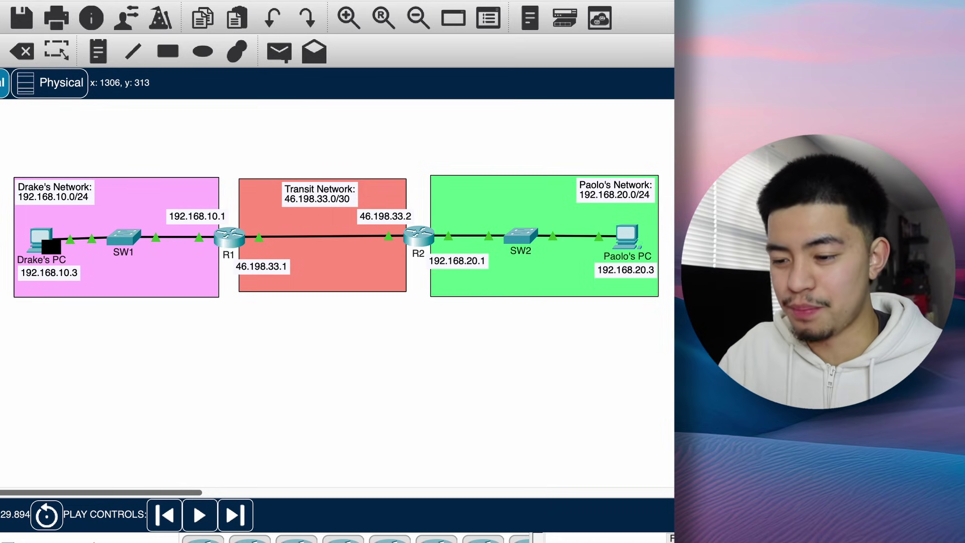
Return the two-router topology to Realtime mode and display R1's routing table with show ip route.
{"action": "key", "text": "shift+r"}
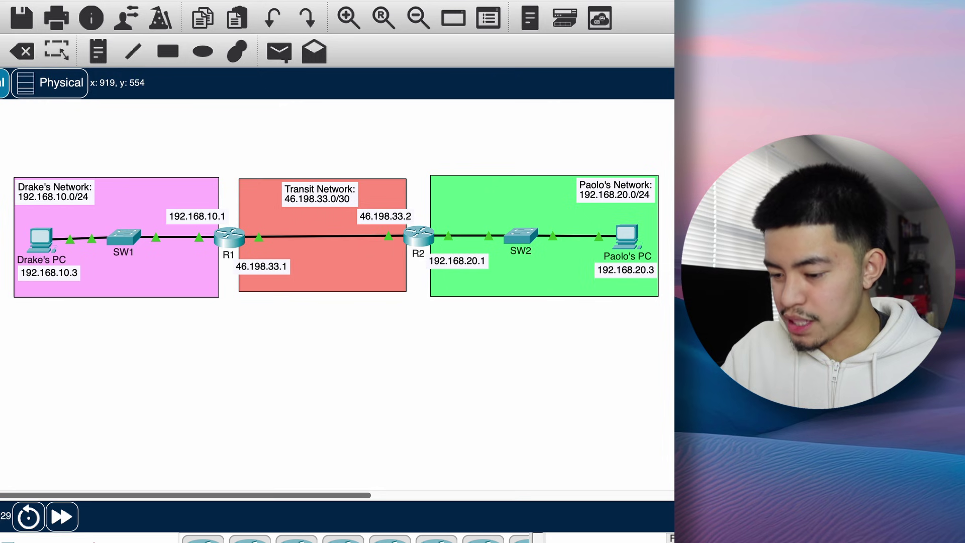
{"action": "left_click", "coordinate": [229, 236]}
{"action": "left_click", "coordinate": [564, 95]}
{"action": "left_click_drag", "start_coordinate": [541, 74], "coordinate": [628, 15]}
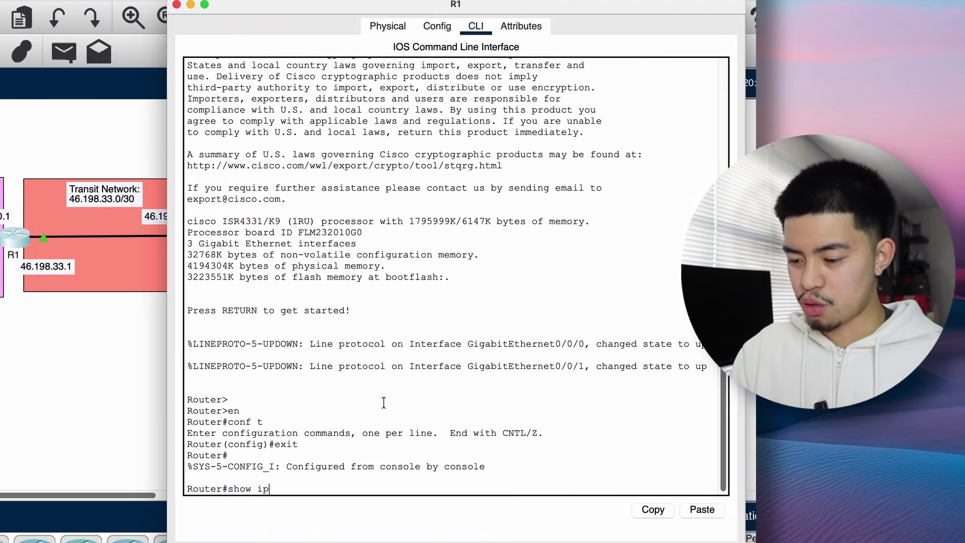
{"action": "type", "text": "rou"}
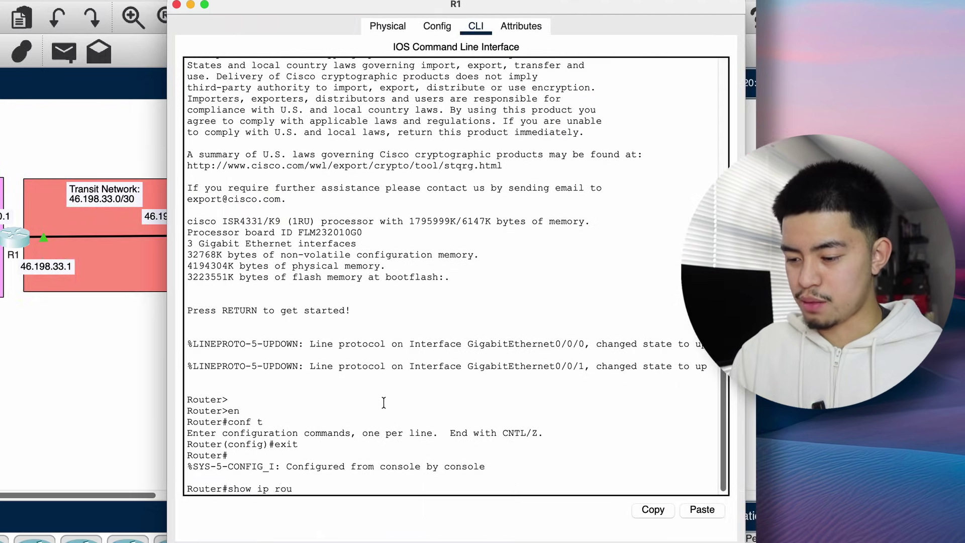
{"action": "type", "text": "te"}
{"action": "key", "text": "Return"}
Examine R1's connected and local routes for 192.168.10.0/24 and the transit network 46.198.33.0/30 alongside the topology.
{"action": "left_click_drag", "start_coordinate": [220, 421], "coordinate": [621, 464]}
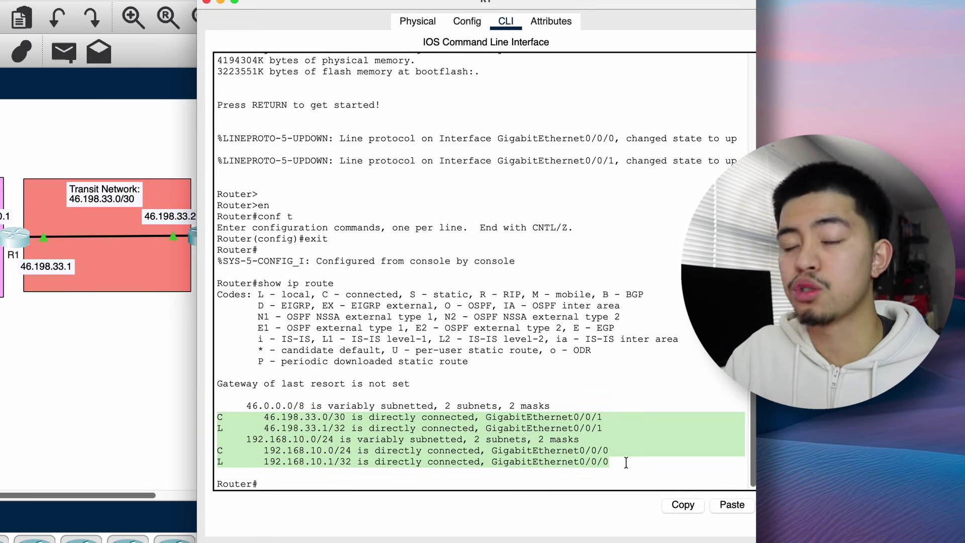
{"action": "left_click", "coordinate": [627, 463]}
{"action": "left_click", "coordinate": [263, 417]}
{"action": "left_click_drag", "start_coordinate": [250, 448], "coordinate": [646, 461]}
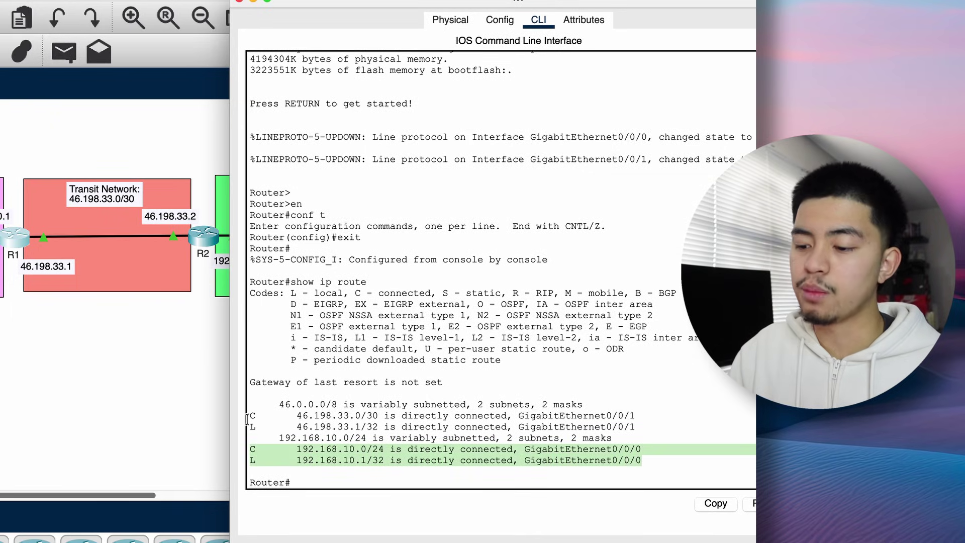
{"action": "left_click_drag", "start_coordinate": [249, 416], "coordinate": [637, 427]}
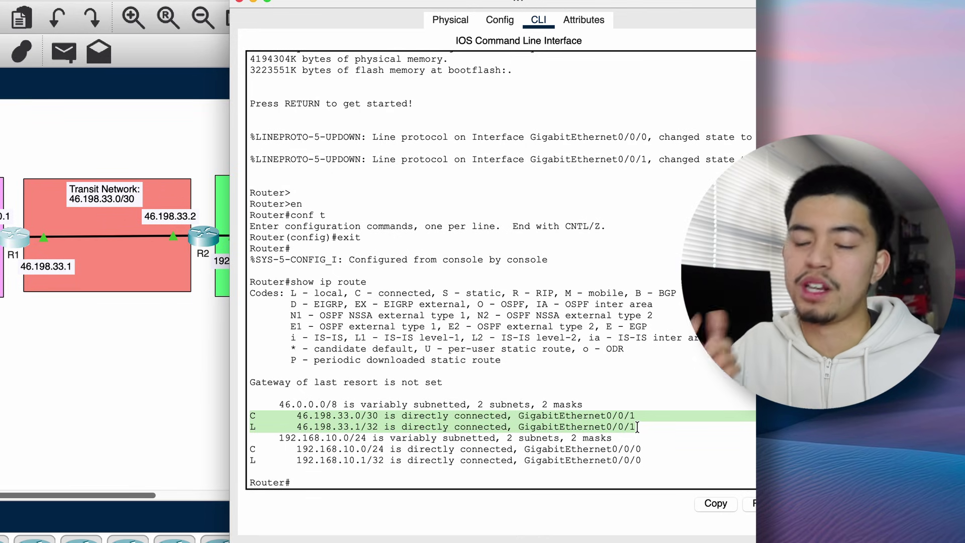
{"action": "left_click_drag", "start_coordinate": [518, 2], "coordinate": [752, 11]}
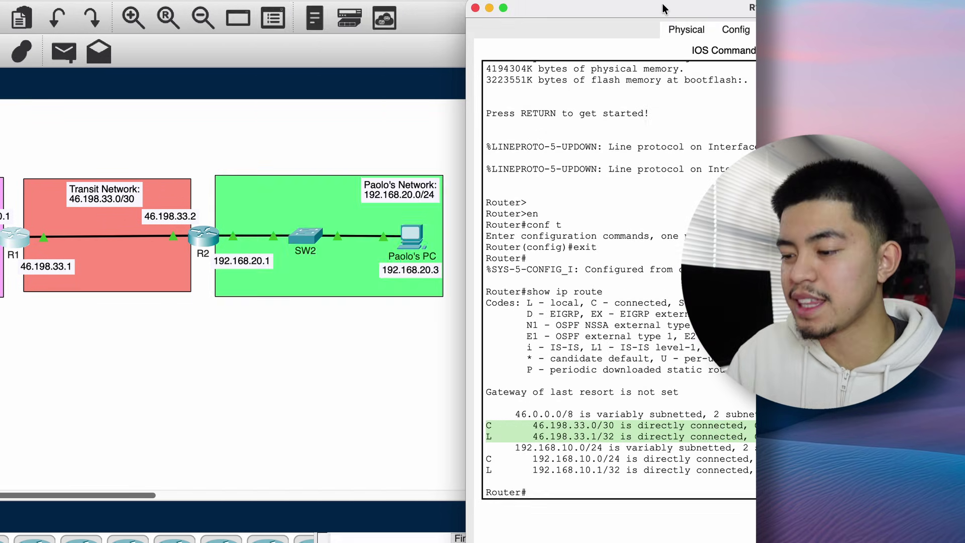
In R1's global configuration mode, begin a static route command for destination 192.168.20.0 with mask 255.255.255.0.
{"action": "left_click_drag", "start_coordinate": [556, 14], "coordinate": [263, 3]}
{"action": "left_click", "coordinate": [299, 413]}
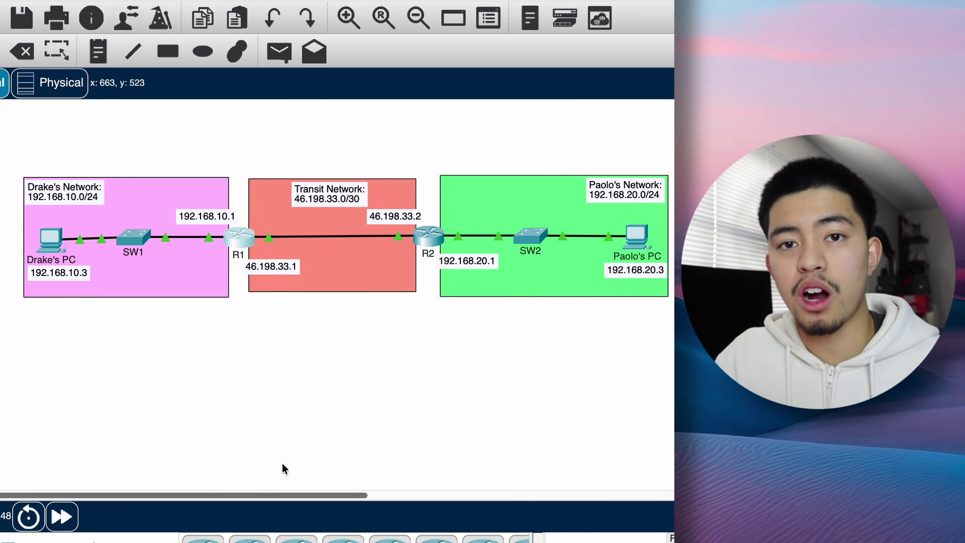
{"action": "left_click", "coordinate": [252, 252]}
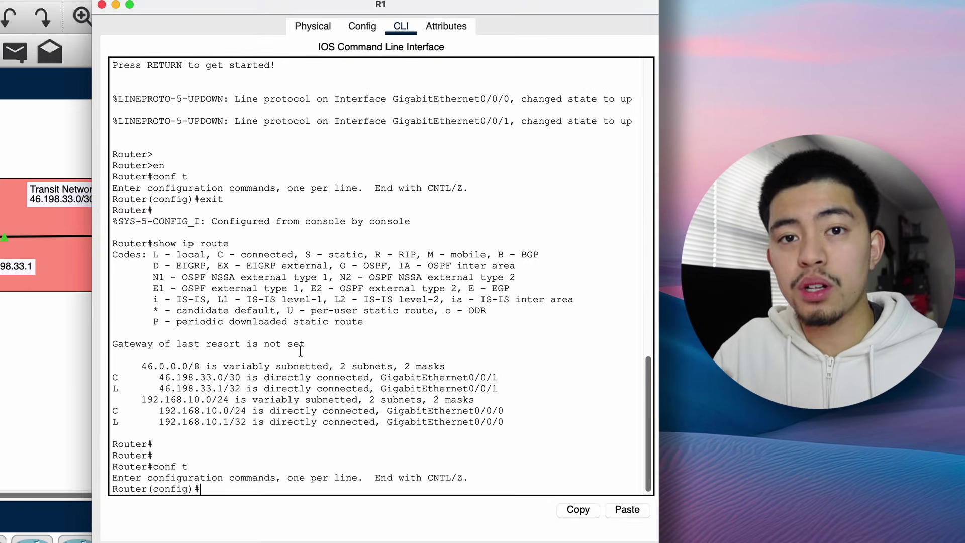
{"action": "type", "text": "ip route"}
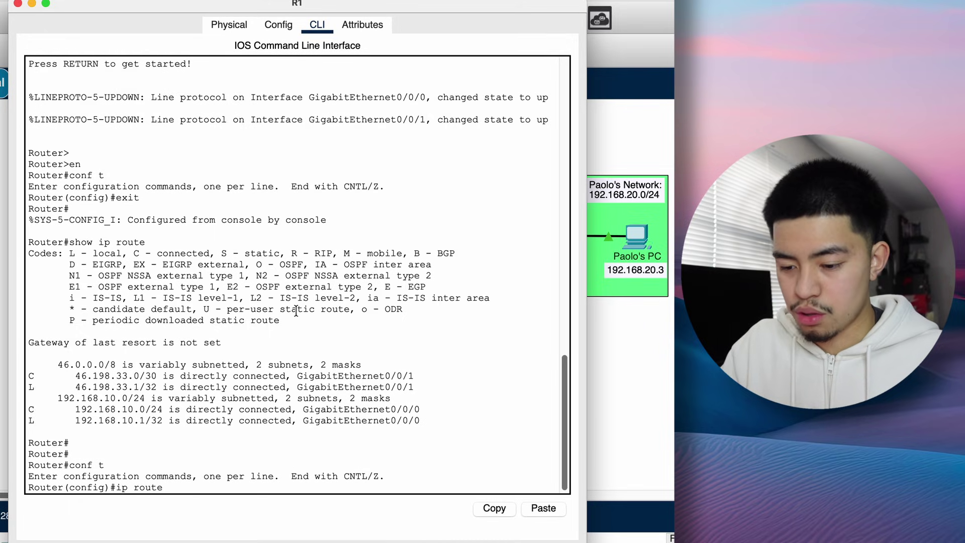
{"action": "type", "text": "192.168.20"}
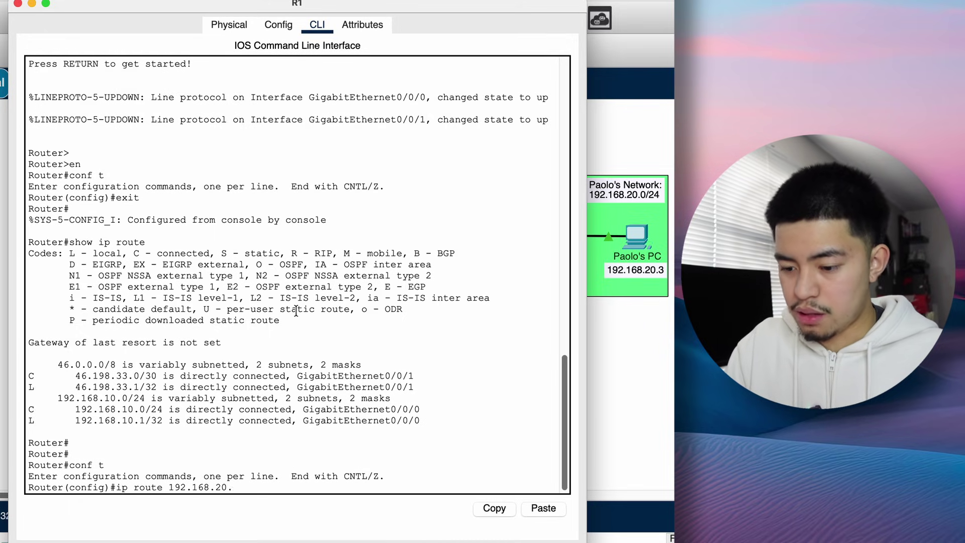
{"action": "type", "text": ".0 "}
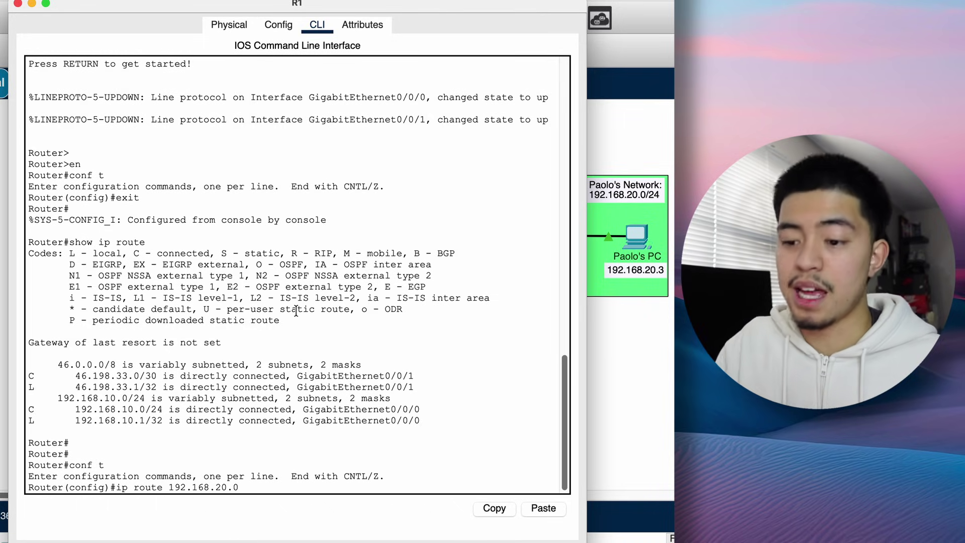
{"action": "type", "text": "255.255."}
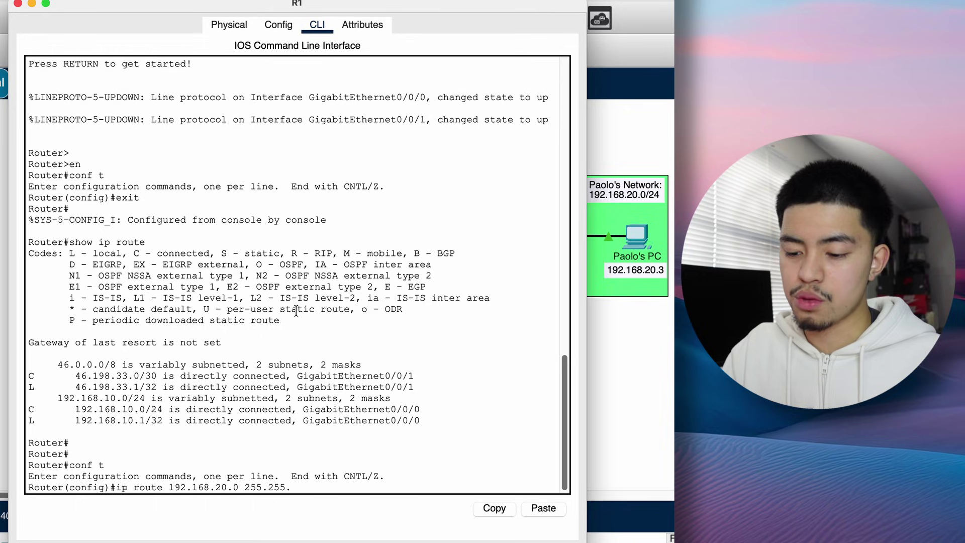
{"action": "type", "text": "255.0"}
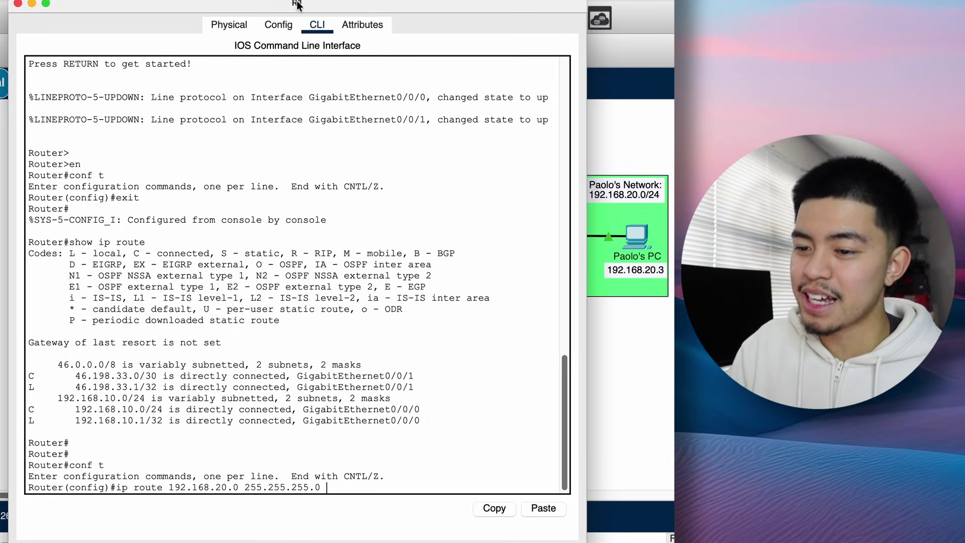
Check the topology for the next hop, and complete R1's static route with next-hop address 46.198.33.2.
{"action": "key", "text": "super+w"}
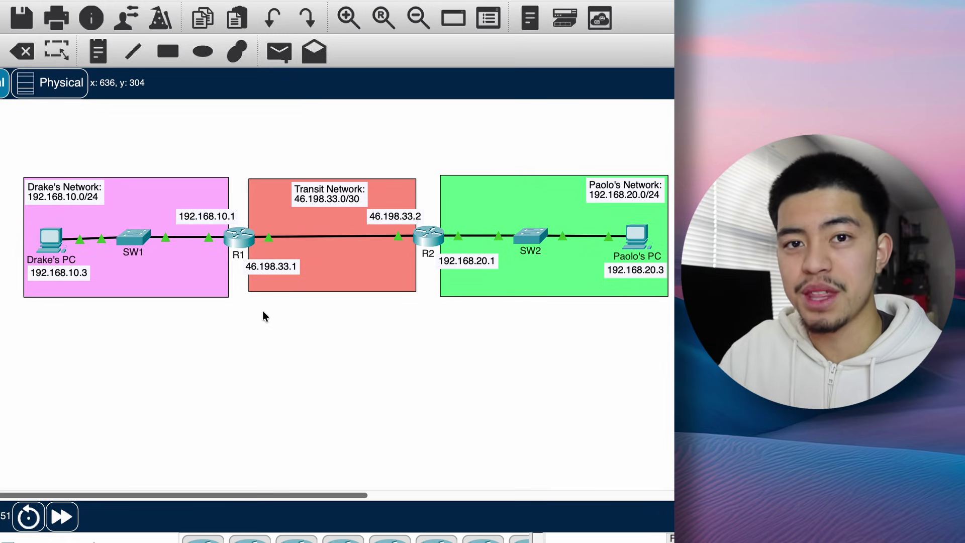
{"action": "left_click", "coordinate": [239, 236]}
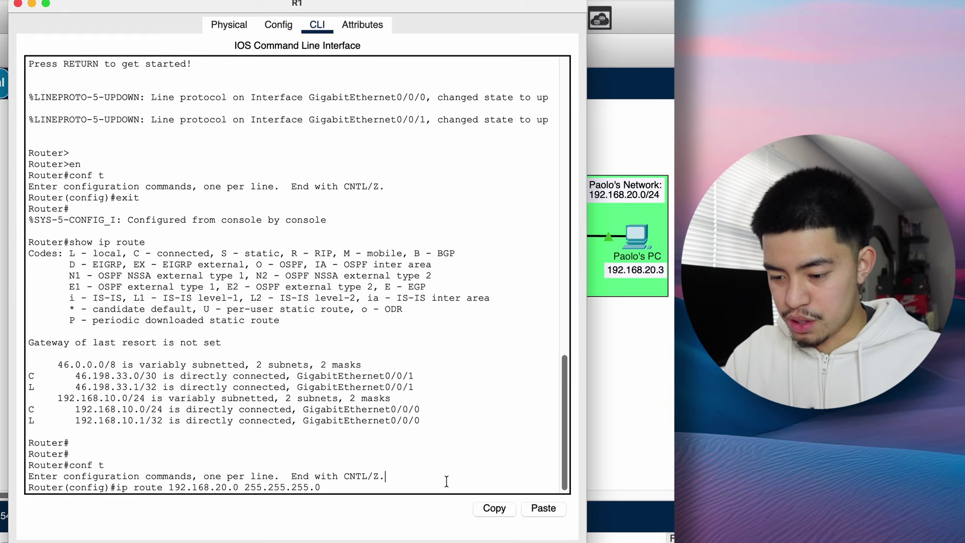
{"action": "left_click_drag", "start_coordinate": [354, 3], "coordinate": [558, 216]}
{"action": "type", "text": "46"}
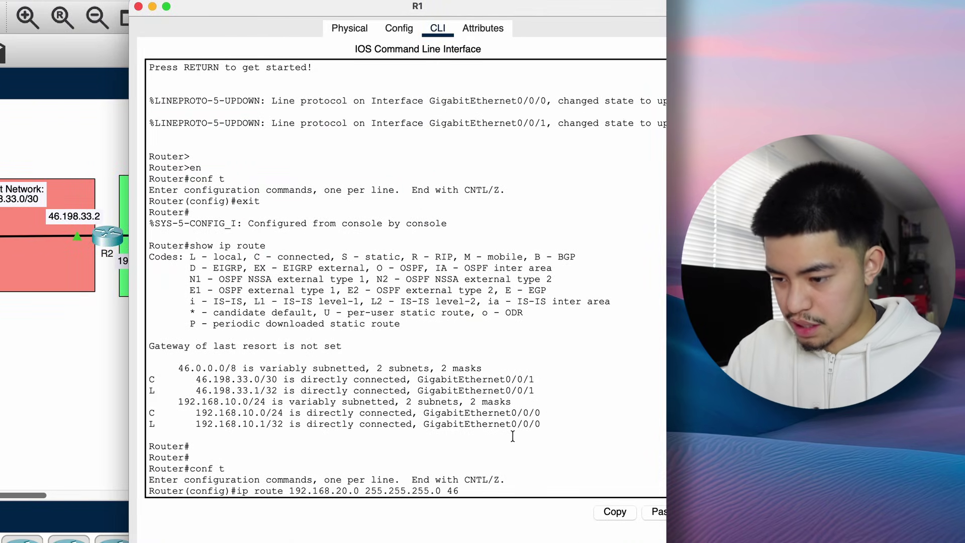
{"action": "type", "text": ".198.33.2"}
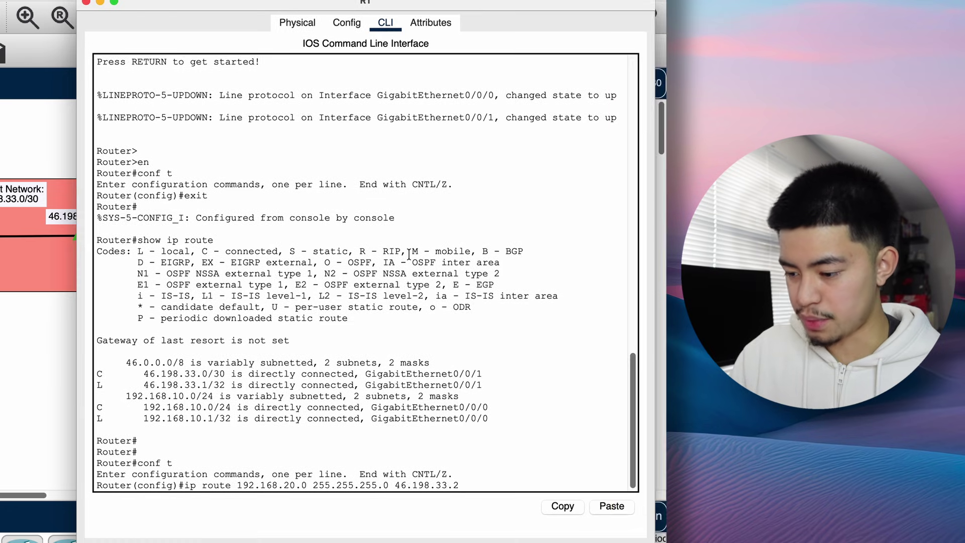
{"action": "key", "text": "Return"}
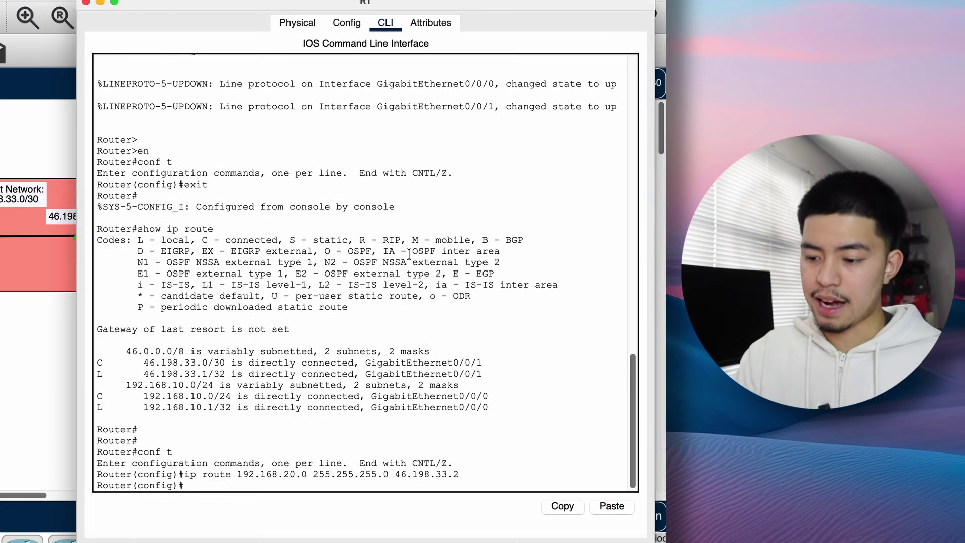
Leave R1's configuration mode and display its routing table with show ip route.
{"action": "type", "text": "exit"}
{"action": "key", "text": "Return"}
{"action": "type", "text": "show ip route"}
{"action": "key", "text": "Return"}
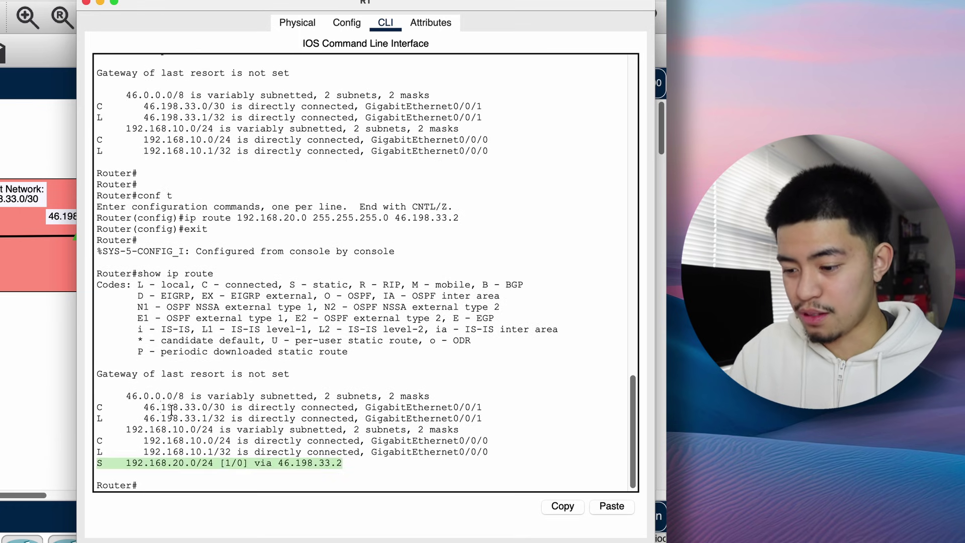
Examine R1's static route to 192.168.20.0/24, its next hop, and the connected route and exit interface used to reach that next hop.
{"action": "left_click_drag", "start_coordinate": [98, 407], "coordinate": [500, 450]}
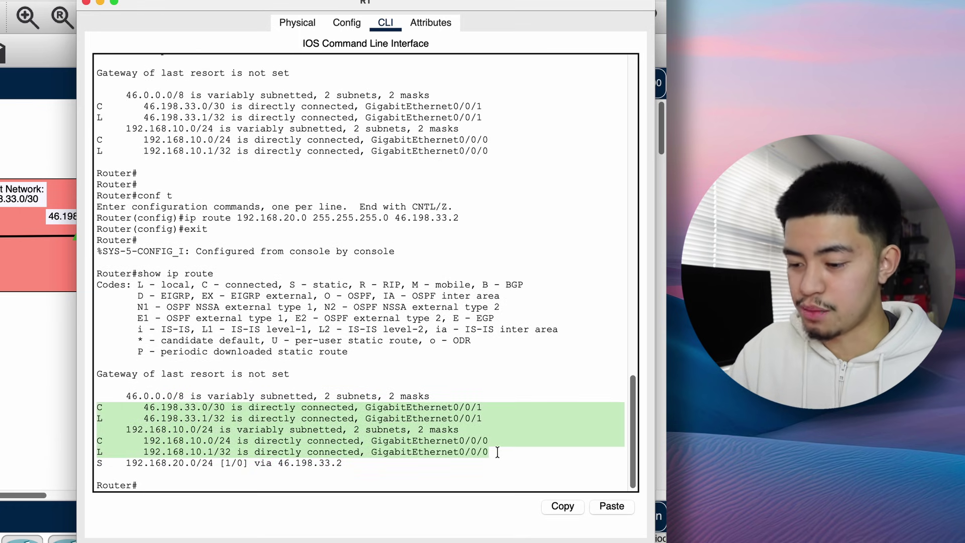
{"action": "left_click_drag", "start_coordinate": [340, 462], "coordinate": [93, 461]}
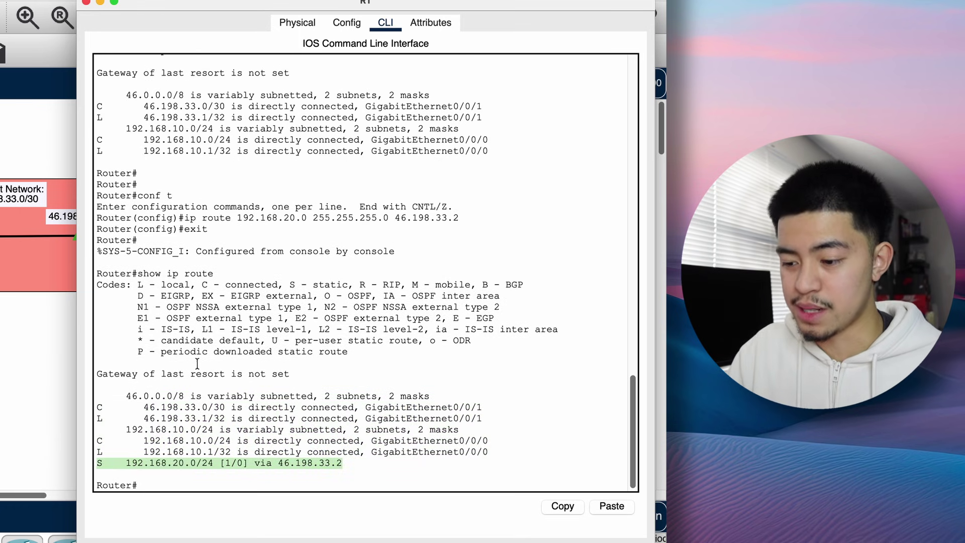
{"action": "left_click", "coordinate": [97, 462]}
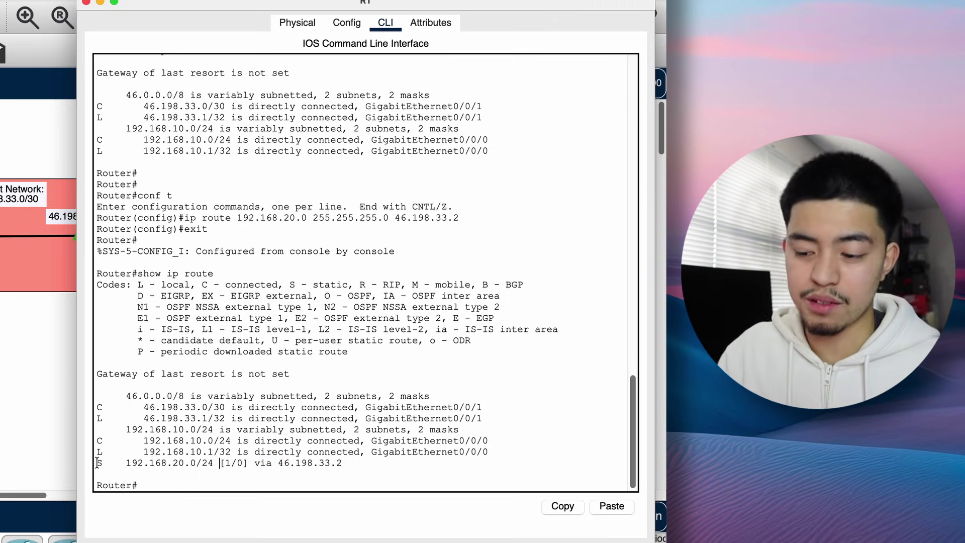
{"action": "left_click_drag", "start_coordinate": [127, 462], "coordinate": [211, 464]}
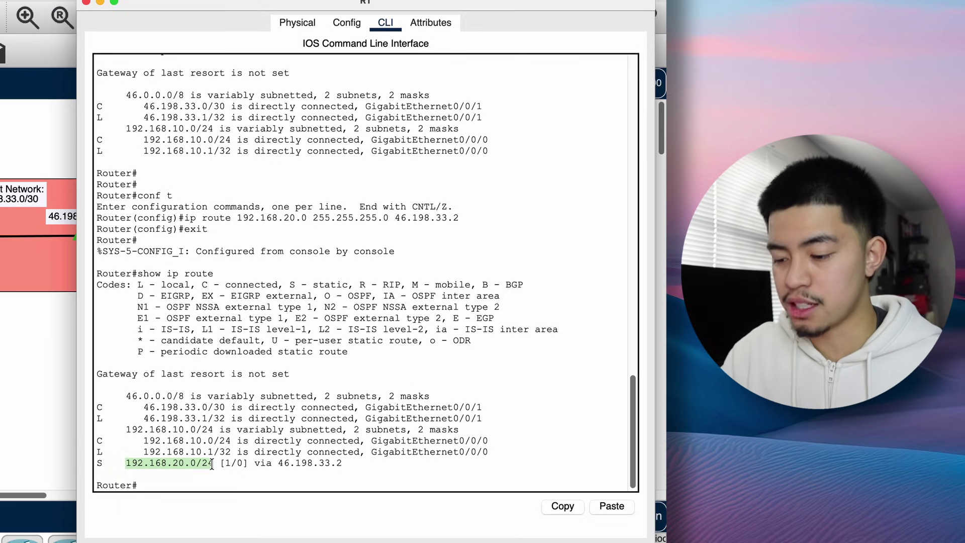
{"action": "left_click_drag", "start_coordinate": [279, 463], "coordinate": [340, 463]}
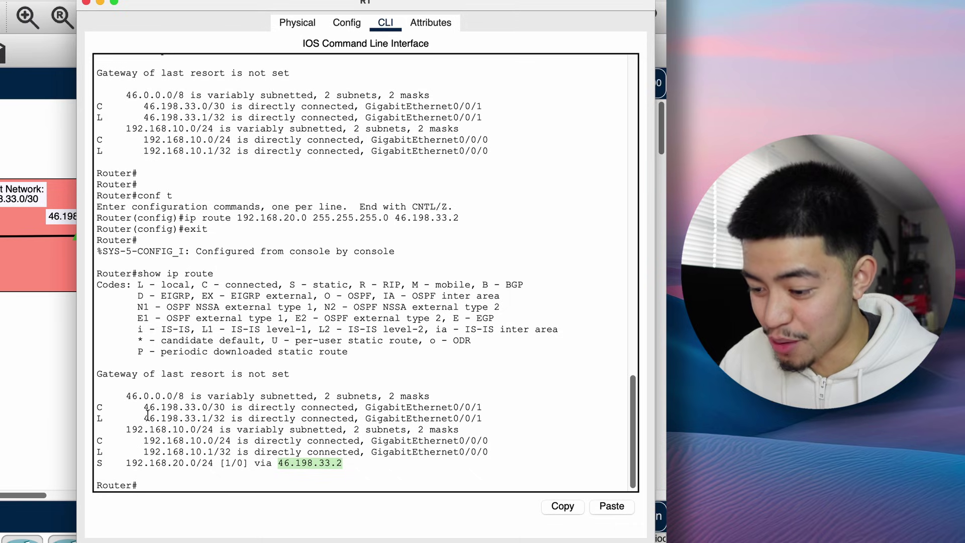
{"action": "left_click_drag", "start_coordinate": [146, 408], "coordinate": [357, 409]}
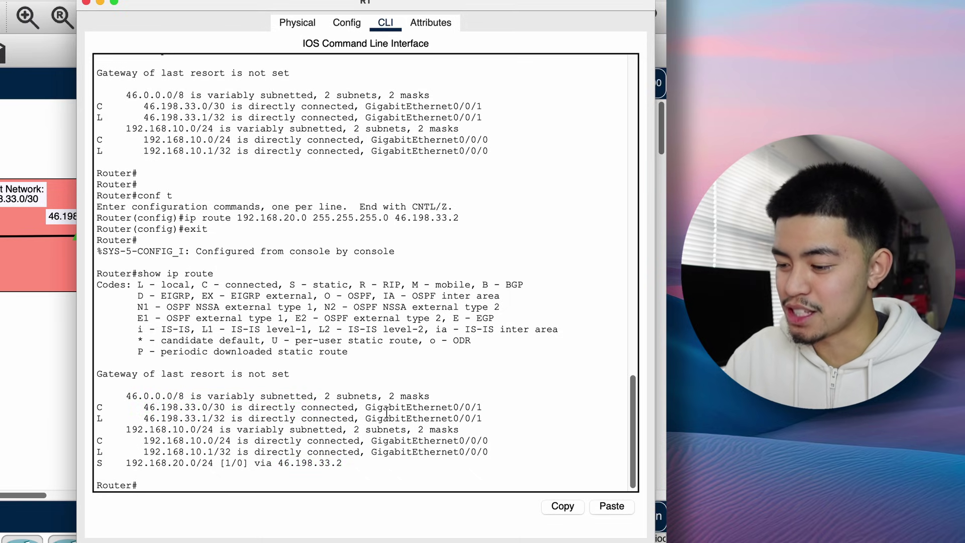
{"action": "double_click", "coordinate": [406, 409]}
{"action": "left_click", "coordinate": [415, 409]}
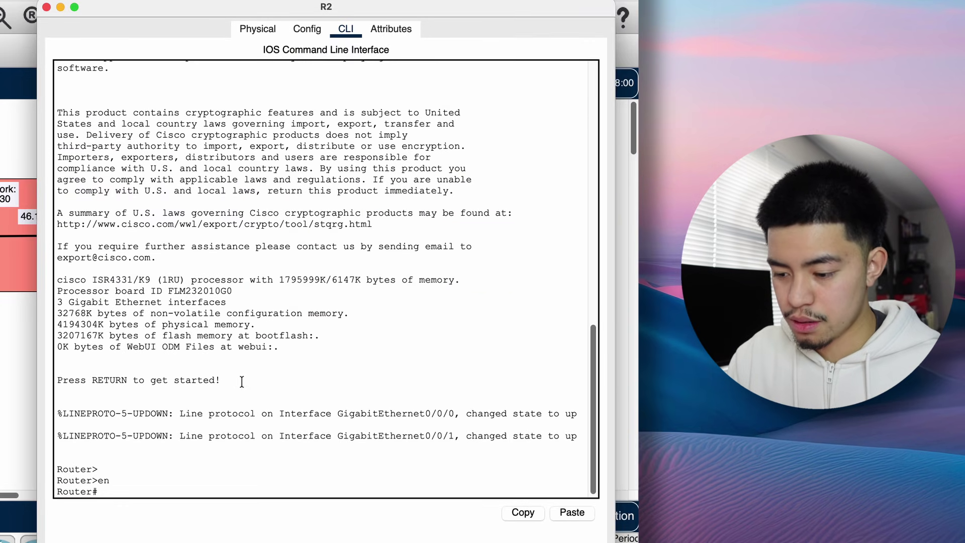
Enter global configuration mode on R2 and start a static route command for 192.168.10.0 with mask 255.255.255.0.
{"action": "type", "text": "conf t"}
{"action": "key", "text": "Return"}
{"action": "type", "text": "ip route 19"}
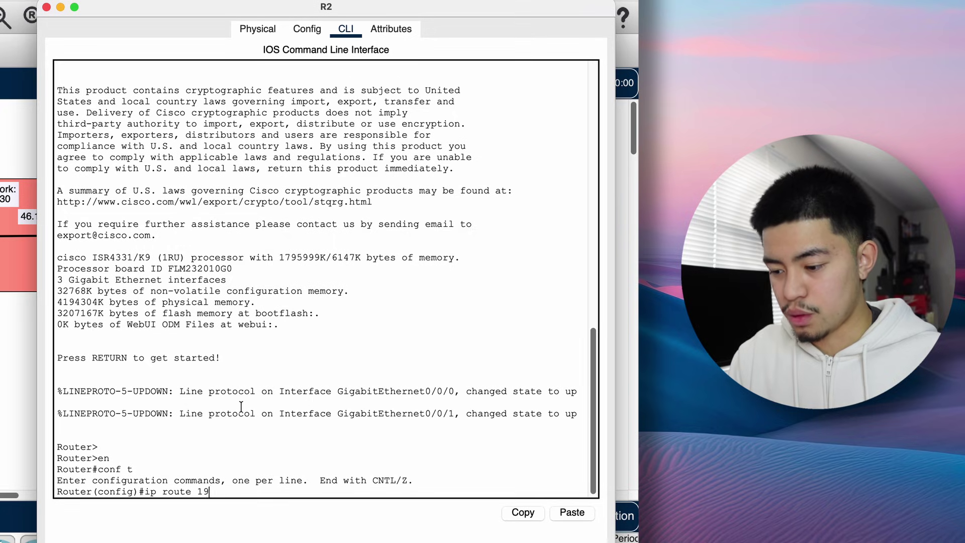
{"action": "type", "text": "2.168.10.0"}
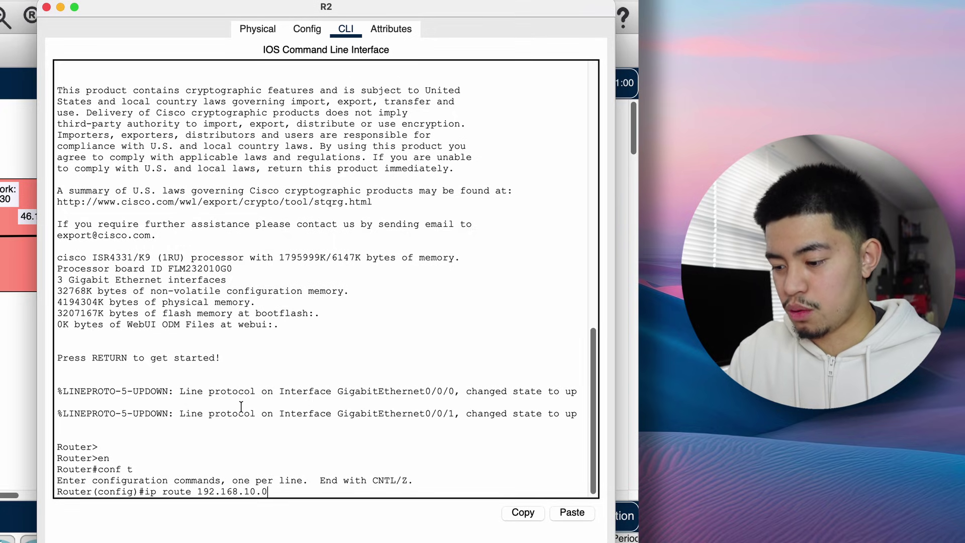
{"action": "type", "text": " 255.255.255.0"}
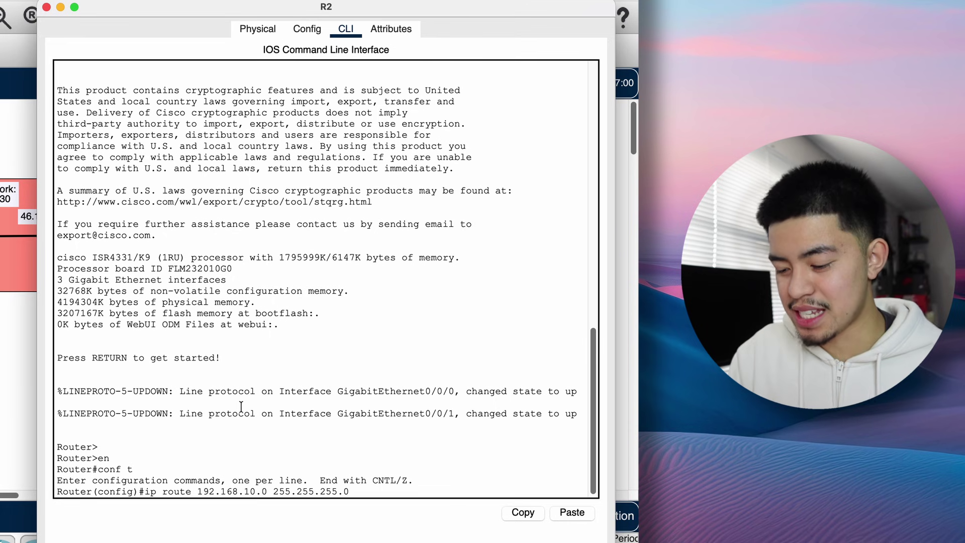
{"action": "left_click_drag", "start_coordinate": [201, 8], "coordinate": [251, 4]}
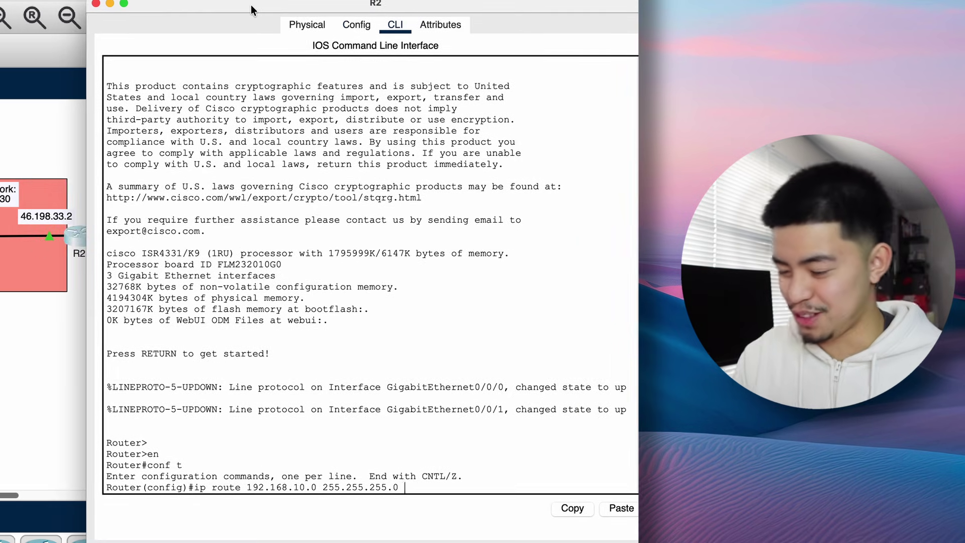
Clear the unfinished route command and list R2's interfaces and addresses with do show ip int br.
{"action": "key", "text": "BackSpace"}
{"action": "key", "text": "BackSpace"}
{"action": "key", "text": "BackSpace"}
{"action": "key", "text": "BackSpace"}
{"action": "key", "text": "BackSpace"}
{"action": "key", "text": "BackSpace"}
{"action": "key", "text": "BackSpace"}
{"action": "key", "text": "BackSpace"}
{"action": "key", "text": "BackSpace"}
{"action": "key", "text": "BackSpace"}
{"action": "key", "text": "BackSpace"}
{"action": "key", "text": "BackSpace"}
{"action": "key", "text": "BackSpace"}
{"action": "key", "text": "BackSpace"}
{"action": "key", "text": "BackSpace"}
{"action": "key", "text": "BackSpace"}
{"action": "key", "text": "BackSpace"}
{"action": "key", "text": "BackSpace"}
{"action": "key", "text": "BackSpace"}
{"action": "key", "text": "BackSpace"}
{"action": "type", "text": "show ip int br"}
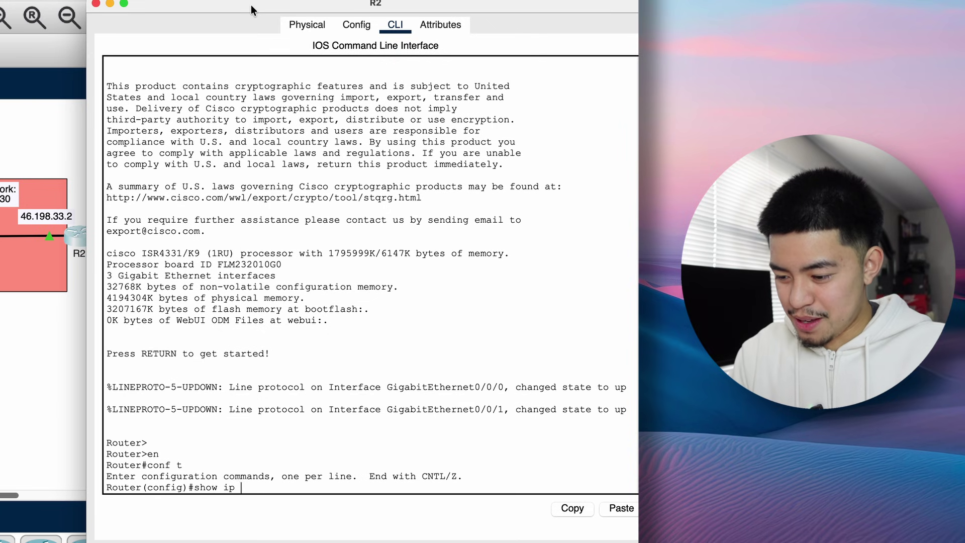
{"action": "key", "text": "Return"}
{"action": "type", "text": "do show ip int br"}
{"action": "key", "text": "Return"}
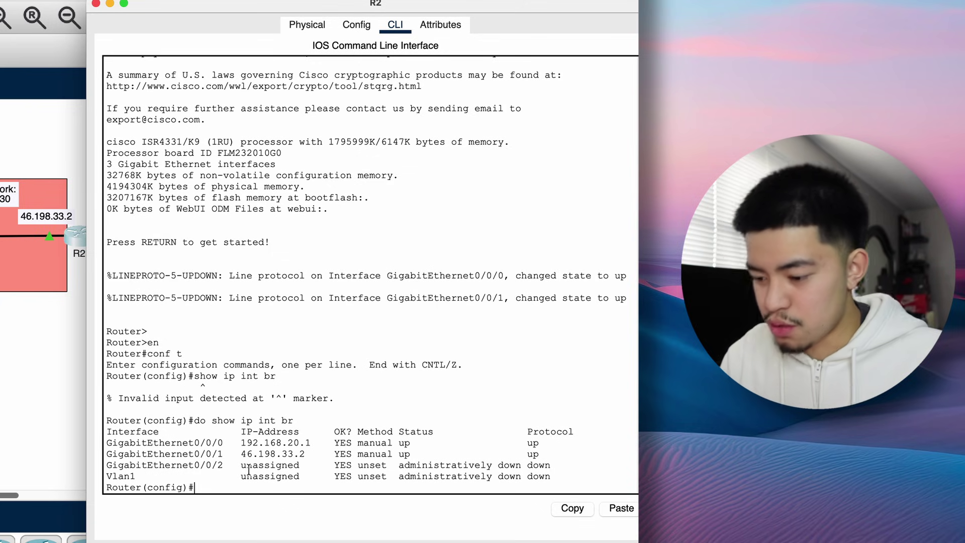
Add a static route on R2 to 192.168.10.0 255.255.255.0 with exit interface g0/0/1, and leave configuration mode.
{"action": "type", "text": "ip route 192.168.10.0 255.255.255.0"}
{"action": "type", "text": "g0/0/1"}
{"action": "key", "text": "Return"}
{"action": "type", "text": "exit"}
{"action": "key", "text": "Return"}
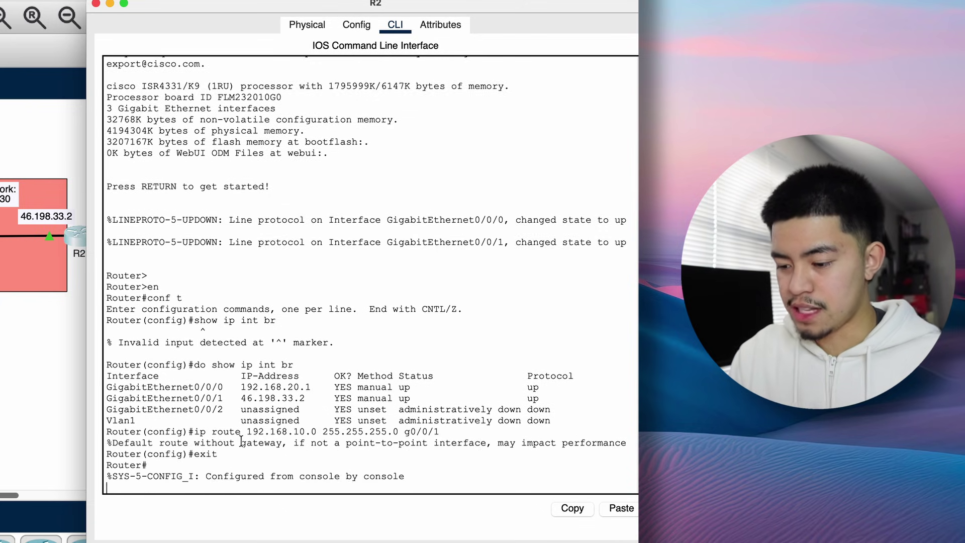
Display R2's routing table with show ip route and examine the static route to 192.168.10.0/24.
{"action": "key", "text": "Return"}
{"action": "type", "text": "show ip route"}
{"action": "key", "text": "Return"}
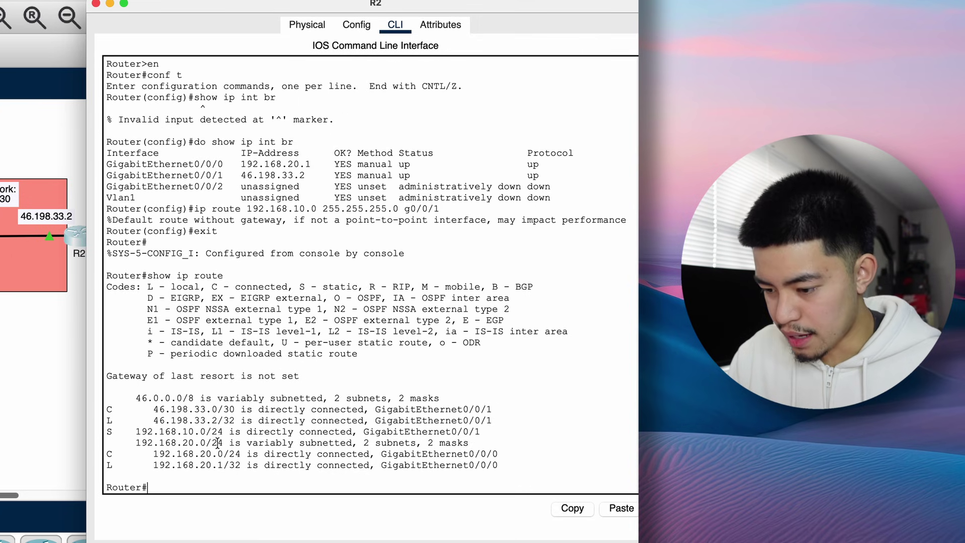
{"action": "mouse_move", "coordinate": [481, 431]}
{"action": "left_mouse_down"}
{"action": "mouse_move", "coordinate": [107, 428]}
{"action": "mouse_move", "coordinate": [287, 420]}
{"action": "mouse_move", "coordinate": [479, 431]}
{"action": "left_mouse_up"}
{"action": "left_click", "coordinate": [132, 414]}
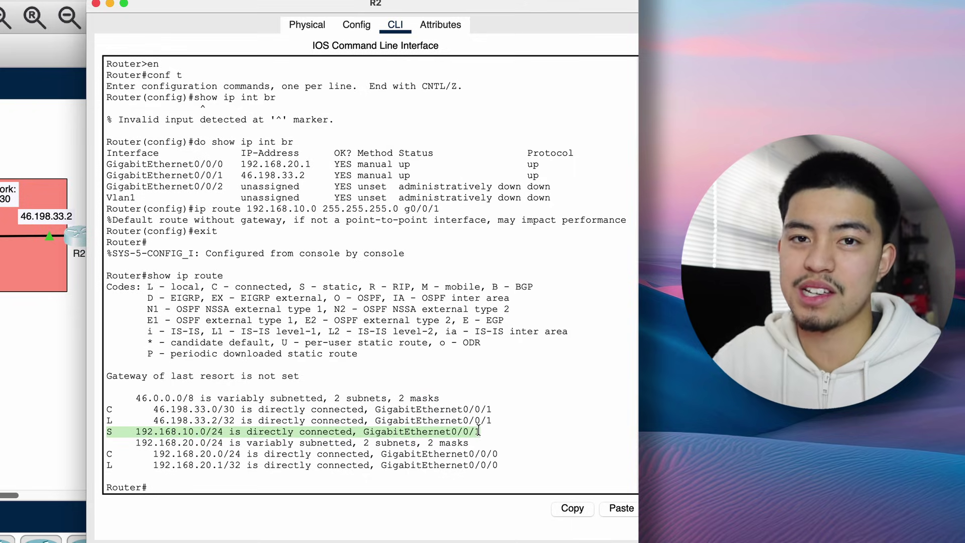
{"action": "left_click", "coordinate": [481, 431]}
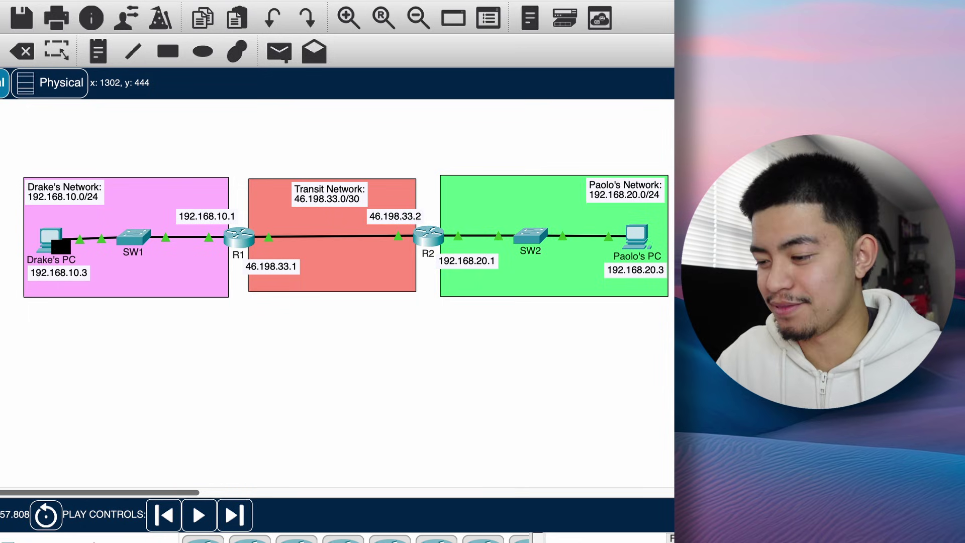
In Realtime mode, remove R1's static route to 192.168.20.0 255.255.255.0 via 46.198.33.2 and display the routing table with do show ip route.
{"action": "key", "text": "shift+r"}
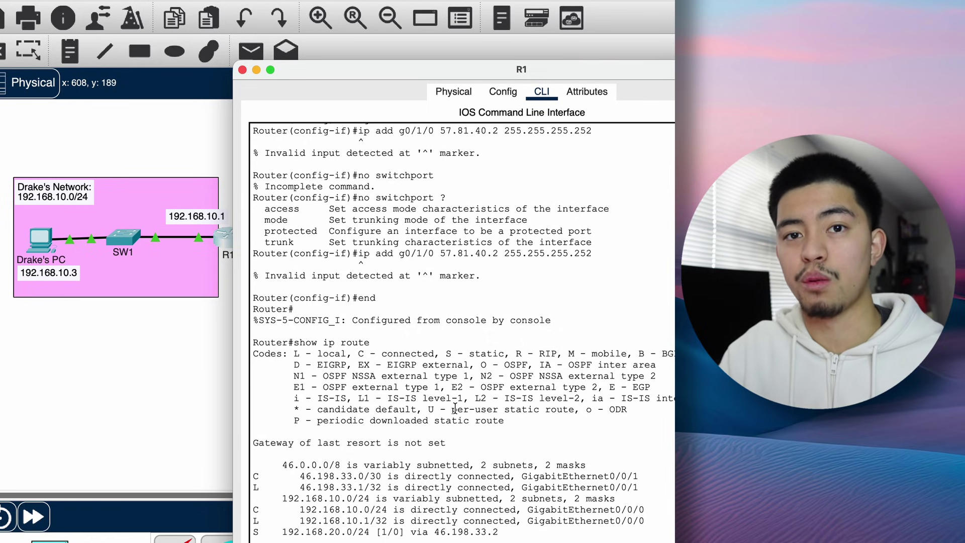
{"action": "type", "text": "no ip route 192.1"}
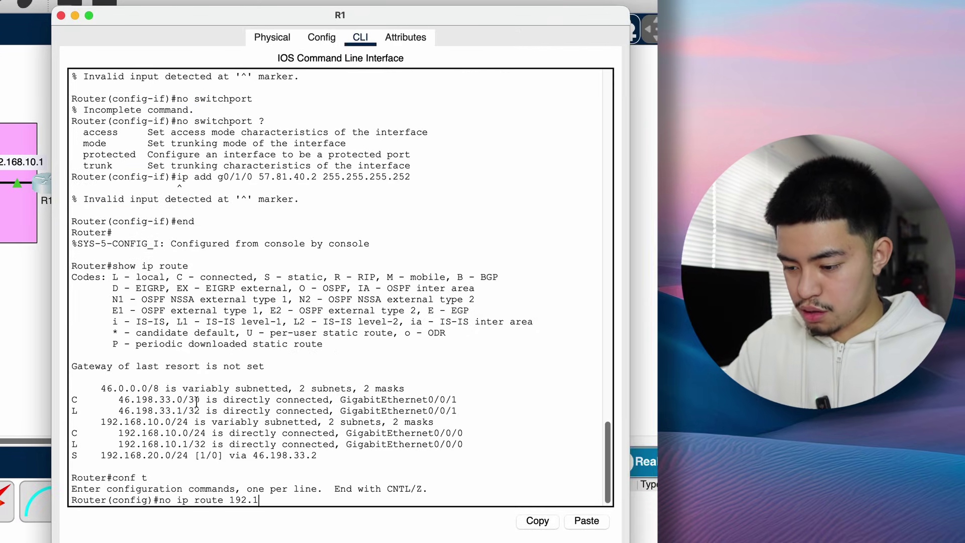
{"action": "type", "text": "68.20.0"}
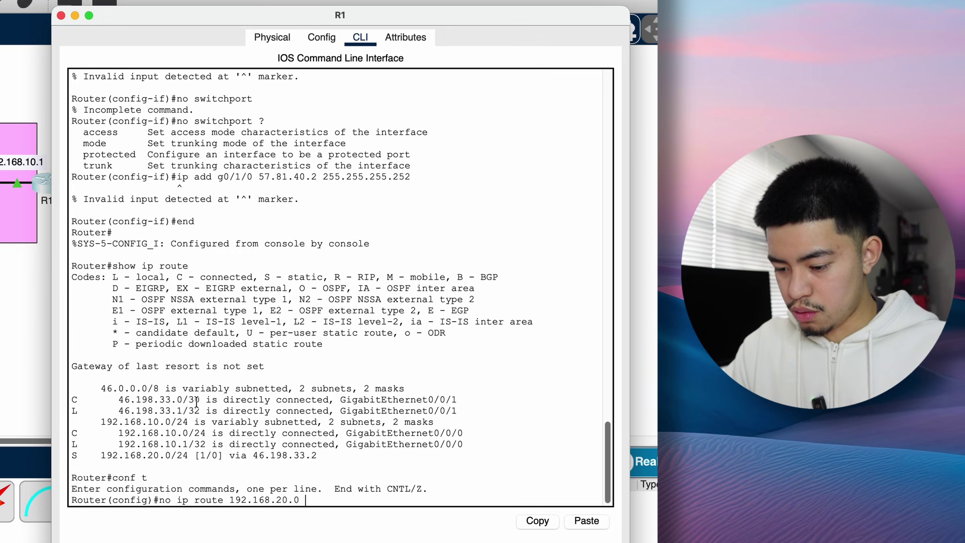
{"action": "key", "text": "Return"}
{"action": "key", "text": "Up"}
{"action": "type", "text": "255.255.255.0 46.192"}
{"action": "type", "text": ".33.2"}
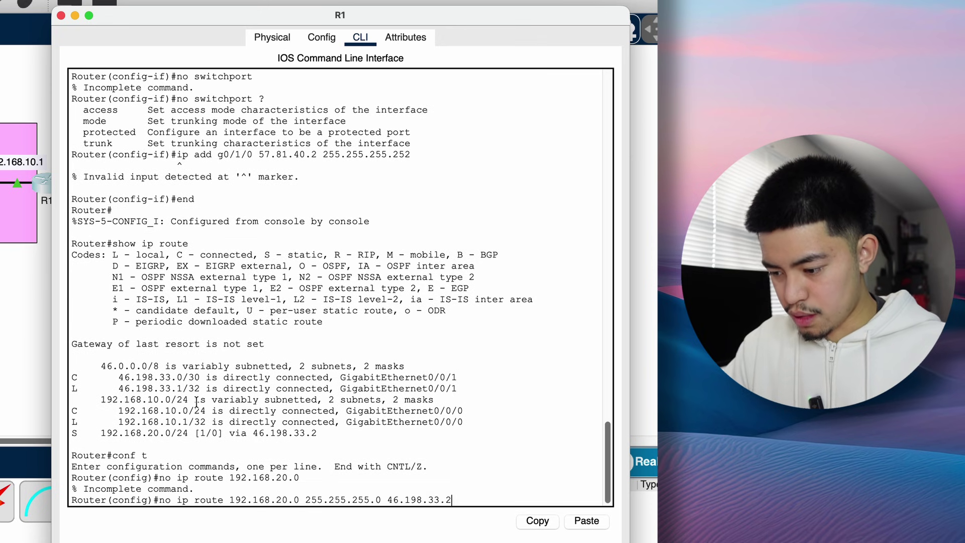
{"action": "key", "text": "Return"}
{"action": "type", "text": "er(config)#do show ip route"}
{"action": "key", "text": "Return"}
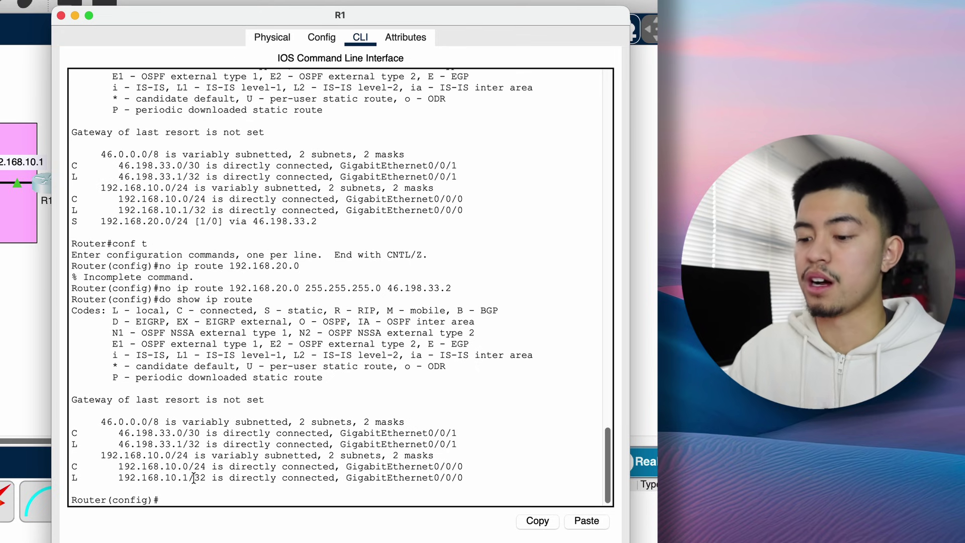
Add a default route on R1 for 0.0.0.0 0.0.0.0 with next hop 46.198.33.2.
{"action": "type", "text": "ip route 0.0."}
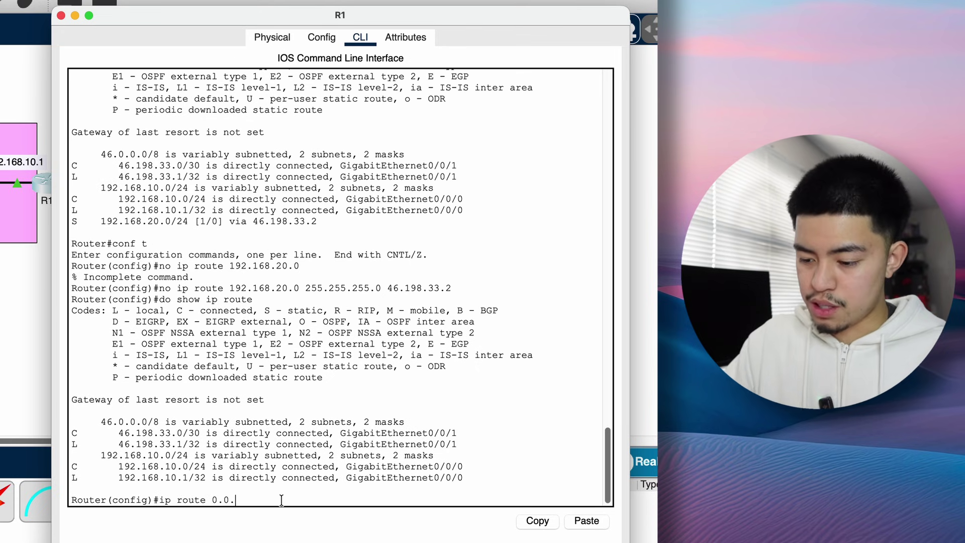
{"action": "type", "text": "0.0 0.0.0.0"}
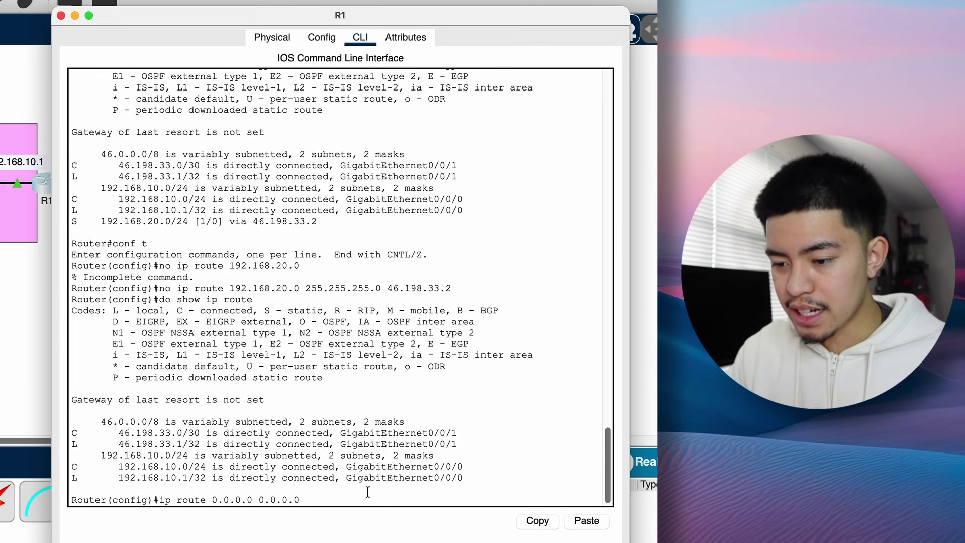
{"action": "type", "text": "46"}
{"action": "type", "text": "."}
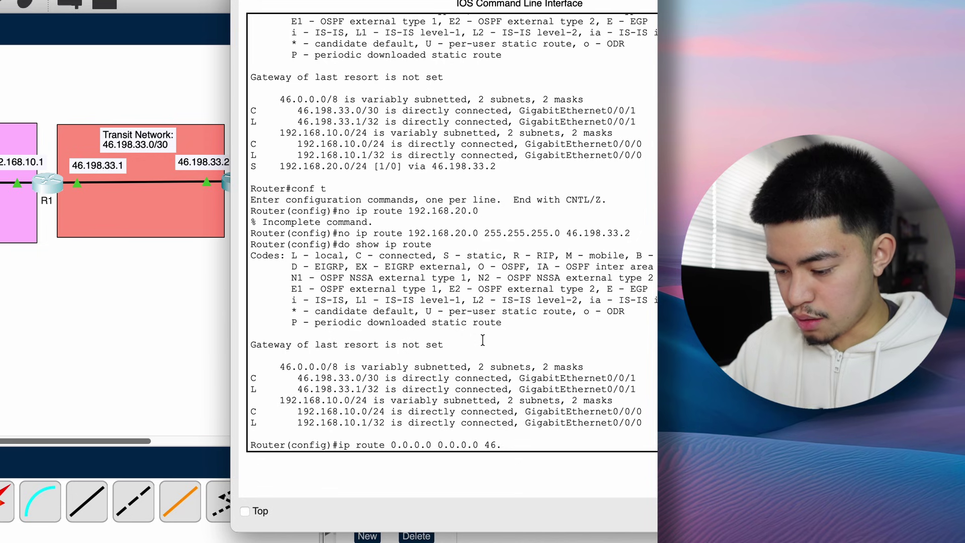
{"action": "type", "text": "198.33."}
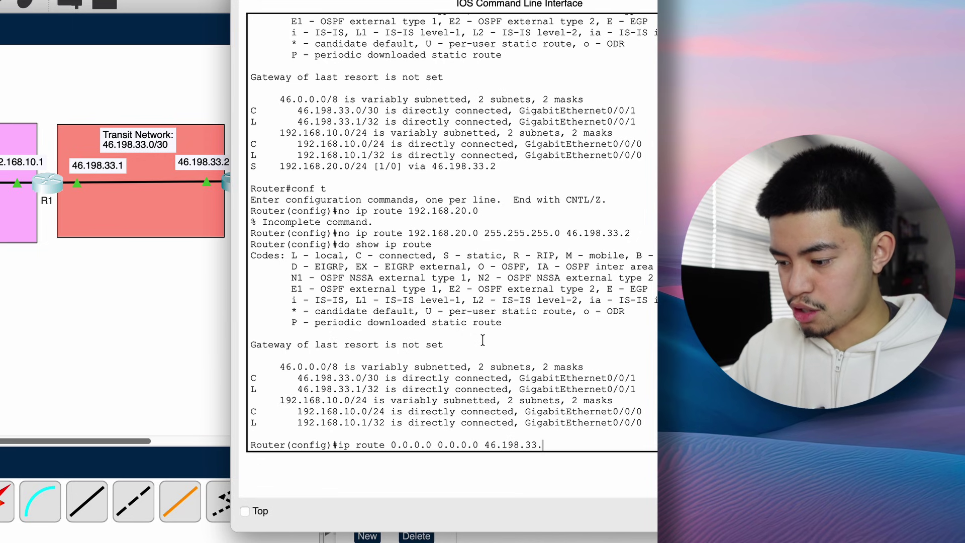
{"action": "type", "text": "2"}
{"action": "key", "text": "Return"}
Display R1's routing table with do show ip route and examine the gateway of last resort, the candidate default code and the default route entry.
{"action": "type", "text": "do show ip route"}
{"action": "key", "text": "Return"}
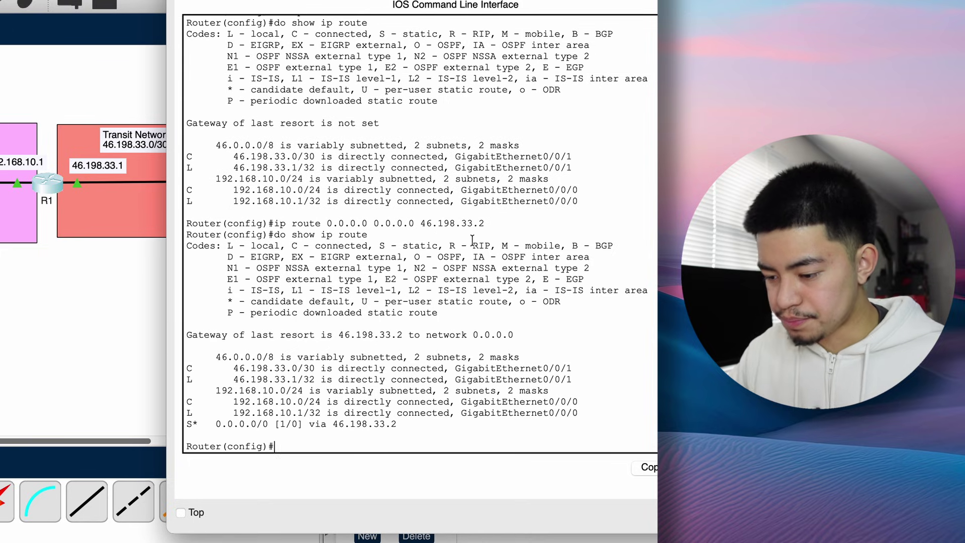
{"action": "double_click", "coordinate": [201, 336]}
{"action": "left_click_drag", "start_coordinate": [228, 338], "coordinate": [400, 334]}
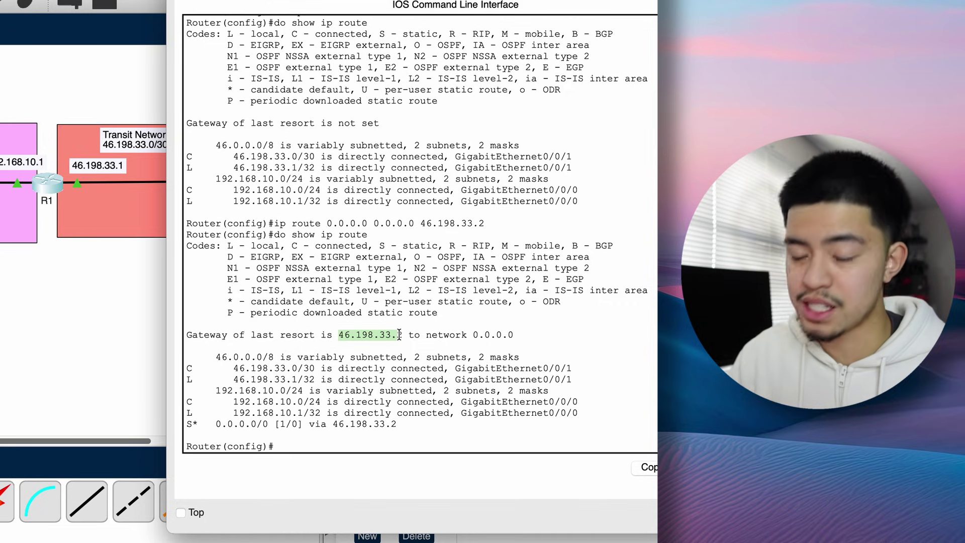
{"action": "left_click_drag", "start_coordinate": [183, 422], "coordinate": [199, 422]}
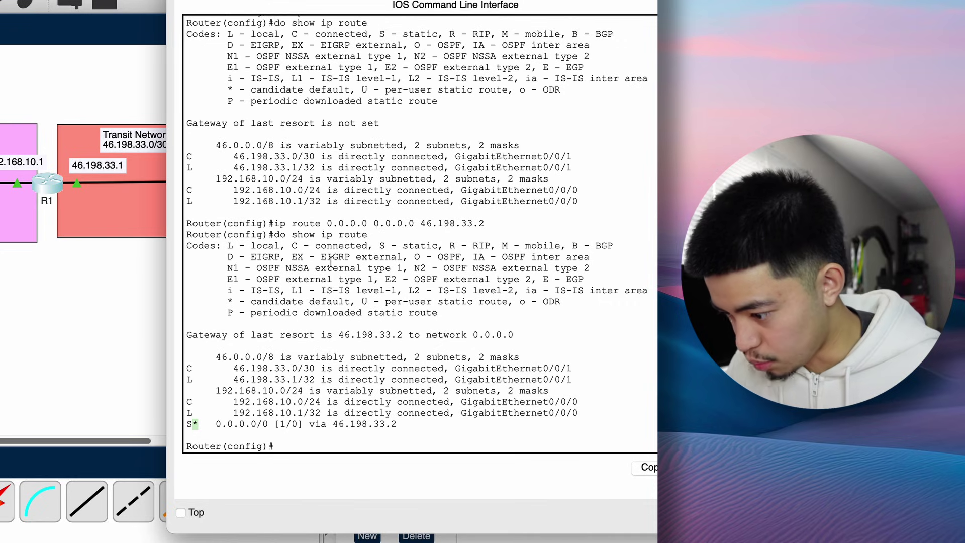
{"action": "left_click_drag", "start_coordinate": [226, 301], "coordinate": [350, 303]}
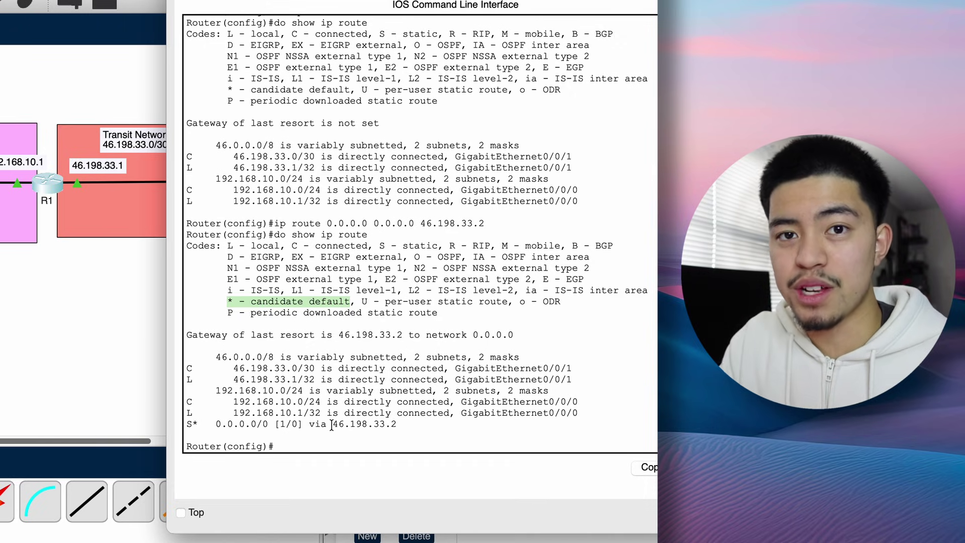
{"action": "left_click_drag", "start_coordinate": [399, 425], "coordinate": [258, 423]}
{"action": "left_click", "coordinate": [280, 427]}
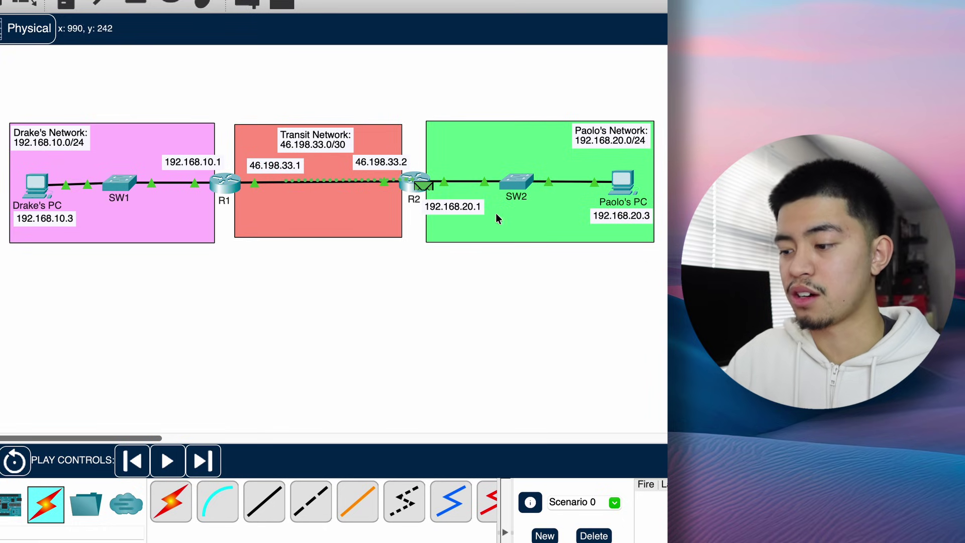
Highlight the network address in the green network's label on the topology to examine the packet's destination network.
{"action": "double_click", "coordinate": [583, 143]}
{"action": "left_click_drag", "start_coordinate": [643, 143], "coordinate": [571, 143]}
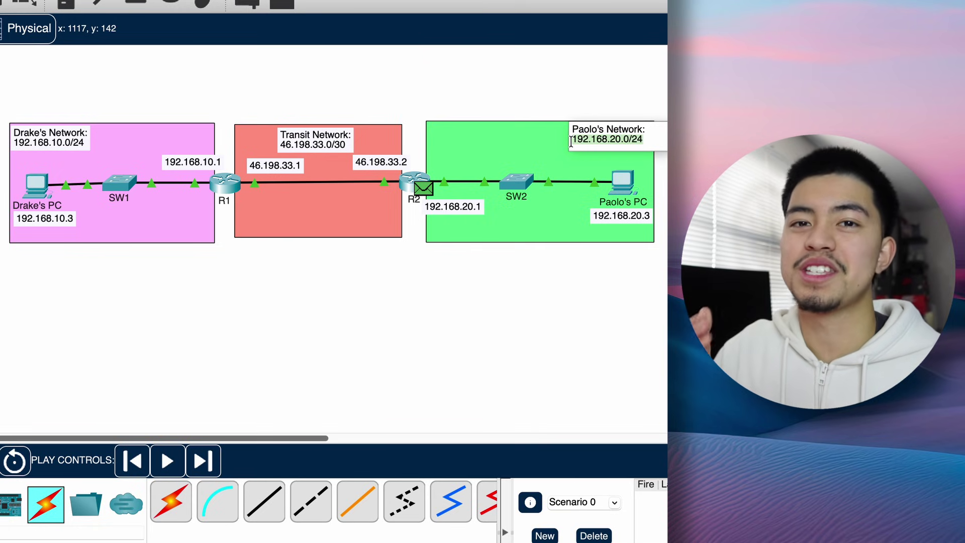